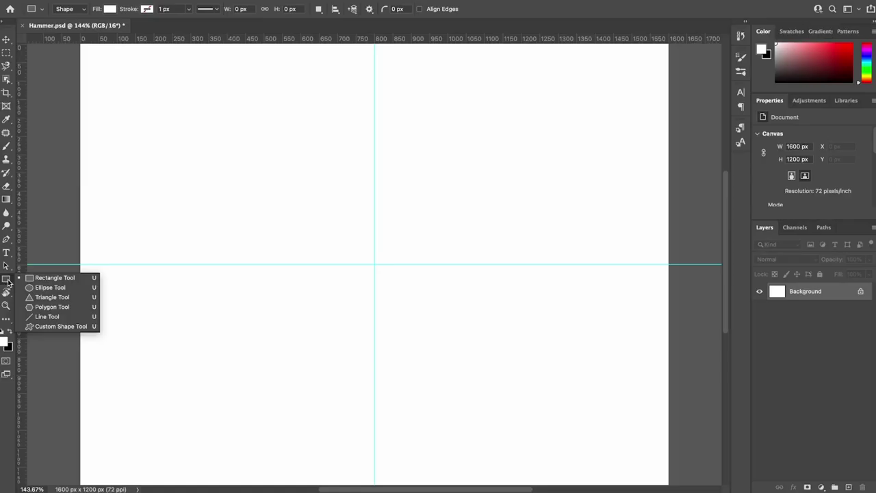
Step: Draw a 712×93 red bar and a circle, placing the circle just below the bar
click(48, 278)
click(215, 254)
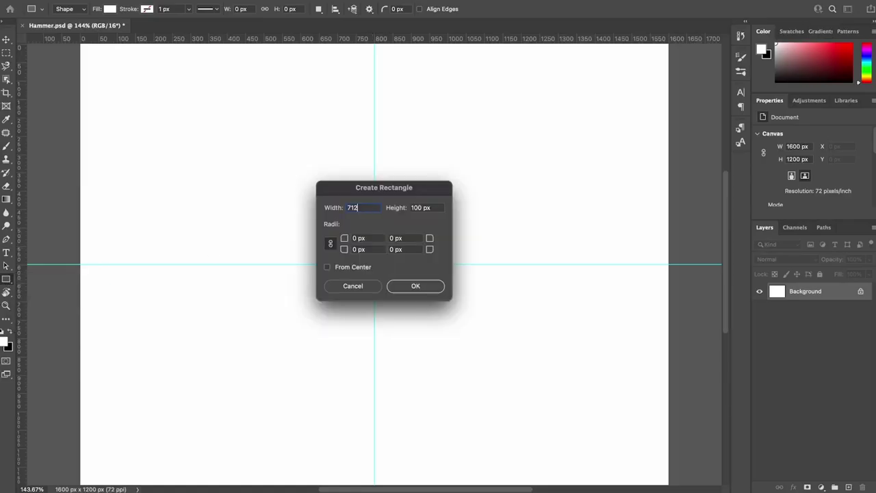
key(Return)
right_click(6, 279)
click(41, 288)
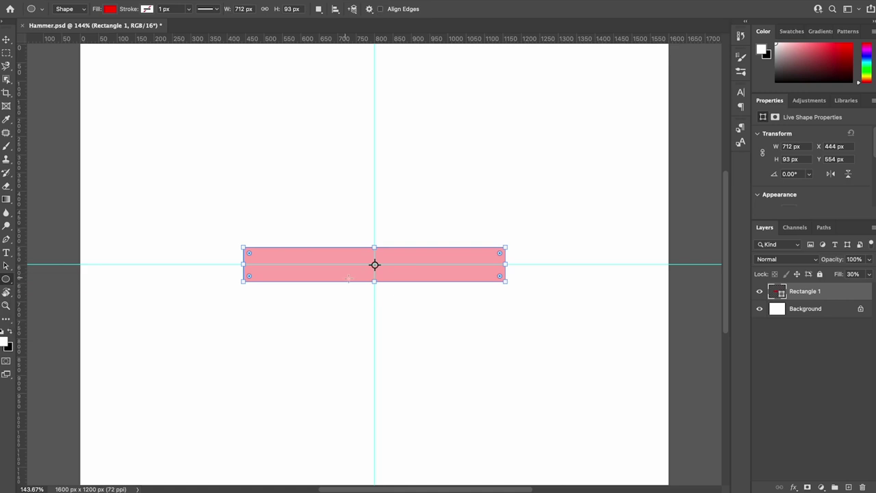
click(397, 300)
key(Return)
key(v)
click(428, 267)
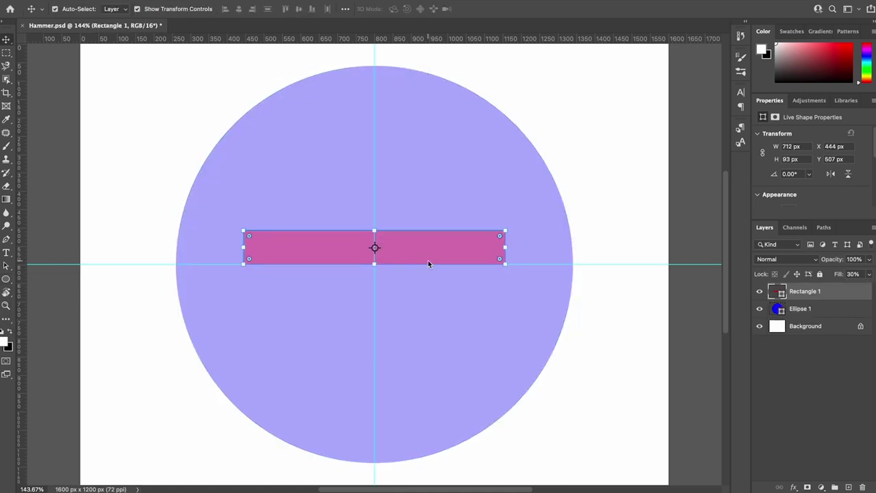
drag(437, 291, 418, 444)
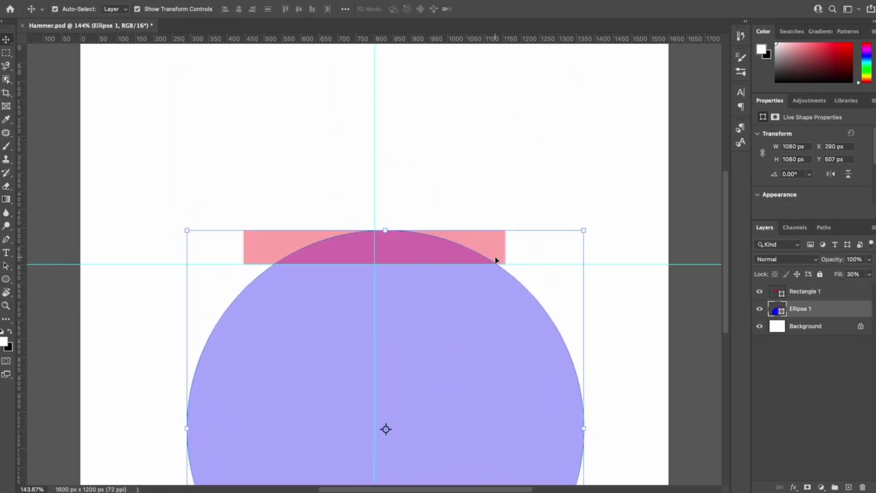
Step: Copy the bar, trim the copy to the right half, and duplicate it
alt+click(498, 256)
key(a)
drag(247, 245, 387, 245)
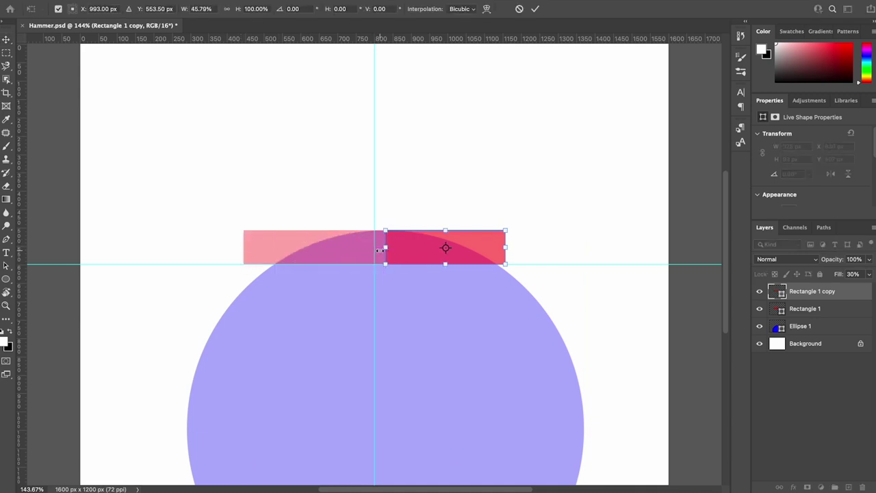
key(ctrl+j)
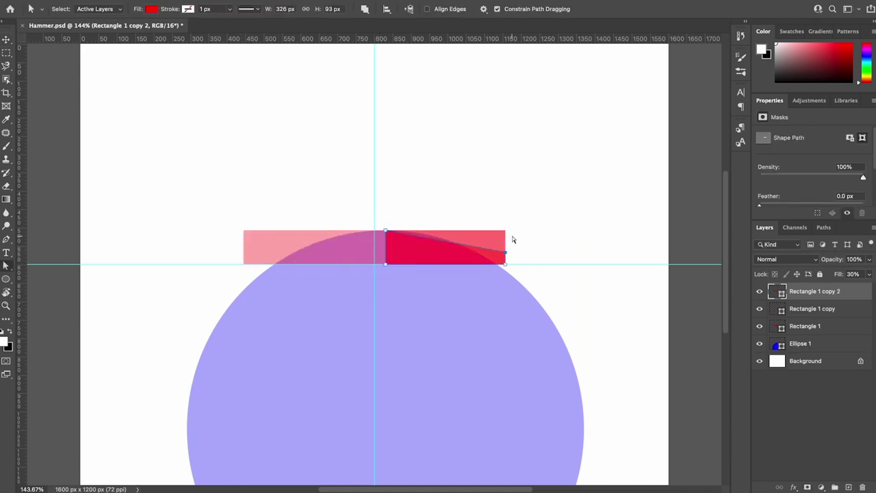
Step: Duplicate the bar piece again and set the new copy's width to 78 px
key(v)
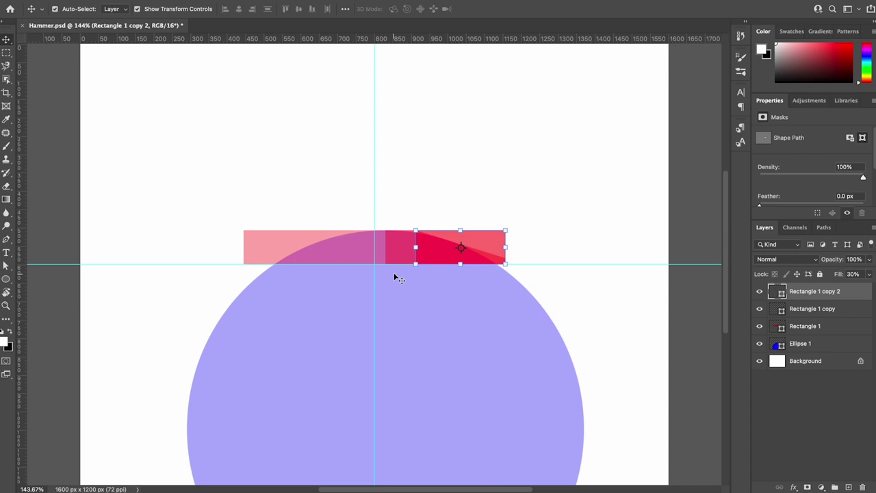
click(396, 255)
key(ctrl+j)
drag(386, 247, 416, 247)
key(Return)
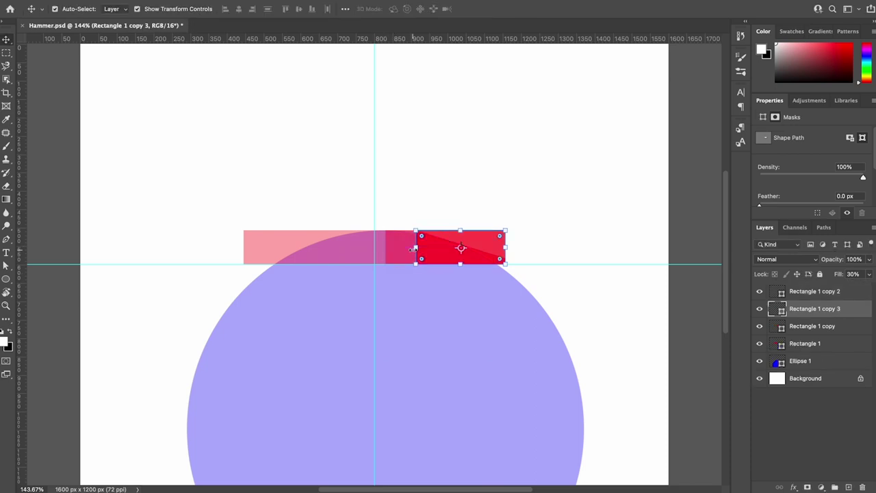
click(801, 146)
text(78)
key(Return)
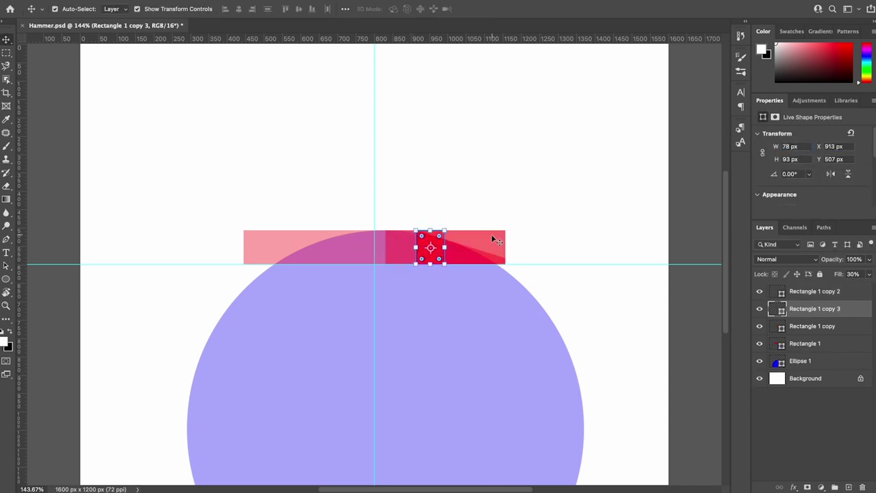
Step: Shorten Rectangle 1 copy, then merge and path-combine it with the circle
click(497, 240)
drag(505, 247, 445, 247)
key(Return)
shift+click(459, 306)
right_click(840, 326)
click(812, 346)
key(a)
click(411, 247)
click(365, 9)
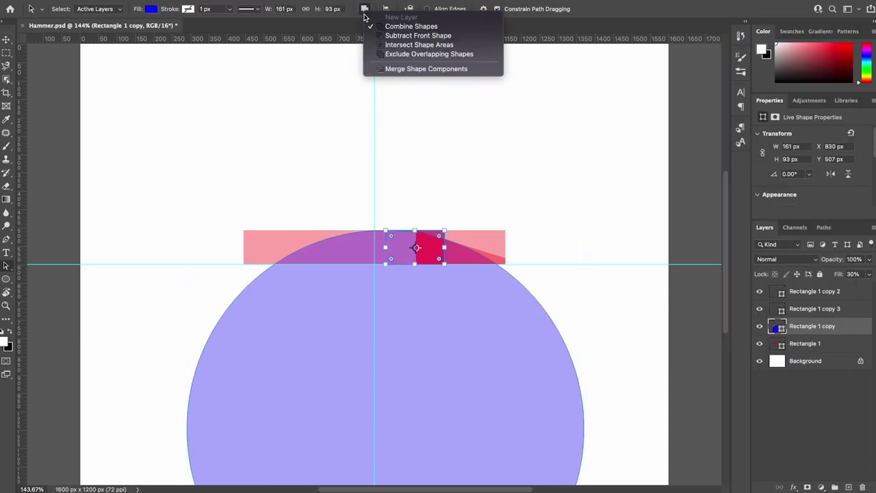
click(404, 44)
Step: Merge Rectangle 1 copy 2 and copy 3, subtracting the front shape to form the tapered wedge
key(v)
click(479, 263)
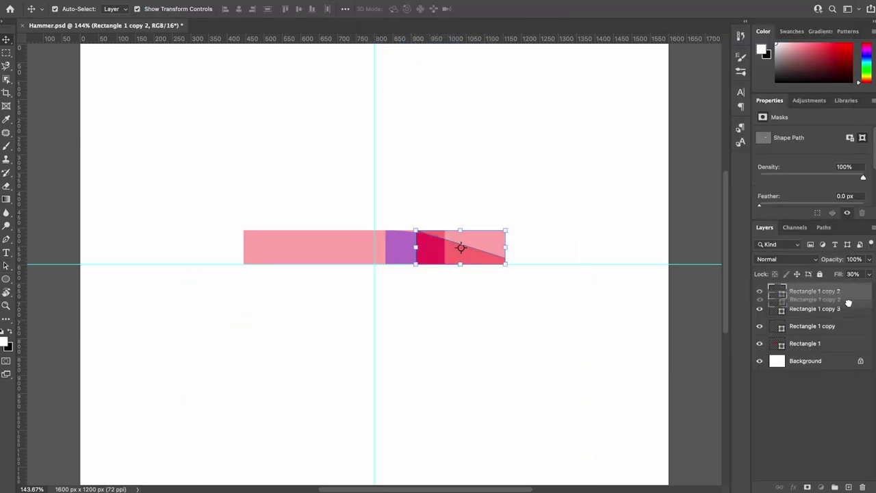
drag(848, 303, 850, 313)
shift+click(847, 293)
right_click(848, 296)
click(770, 346)
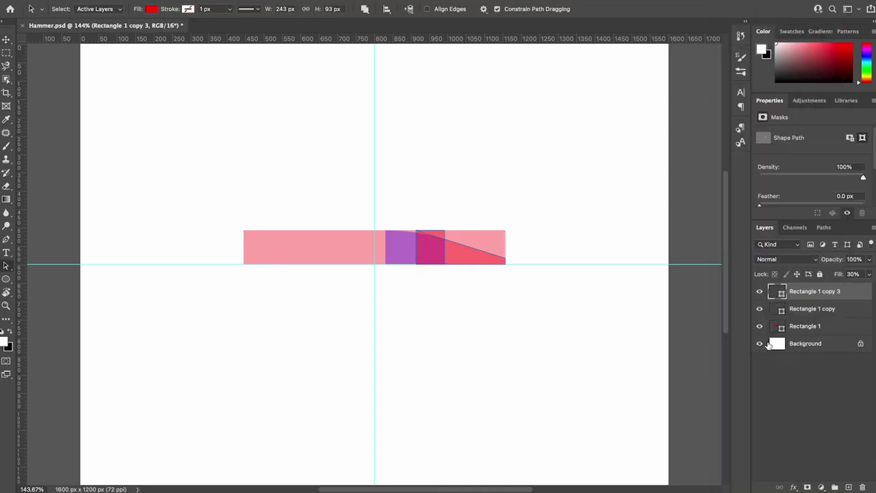
click(435, 255)
click(365, 9)
click(384, 33)
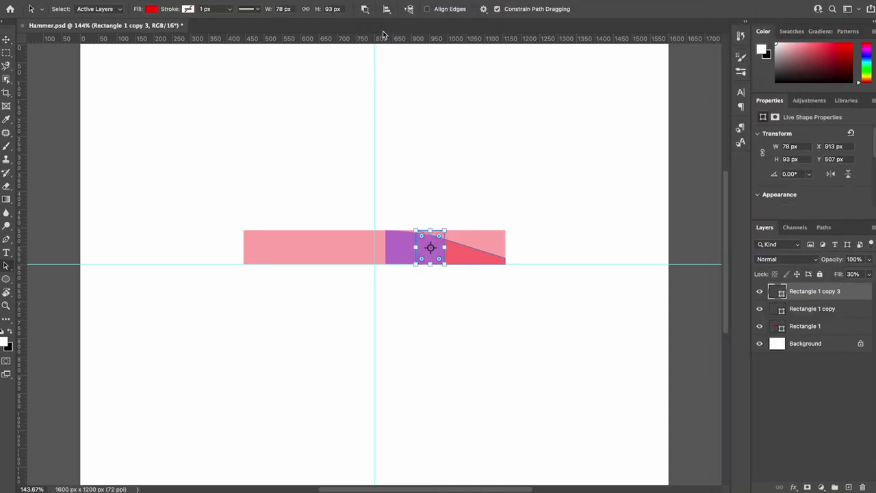
Step: Shorten the Rectangle 1 bar so it ends at the centre guide
key(v)
click(345, 231)
drag(506, 247, 386, 247)
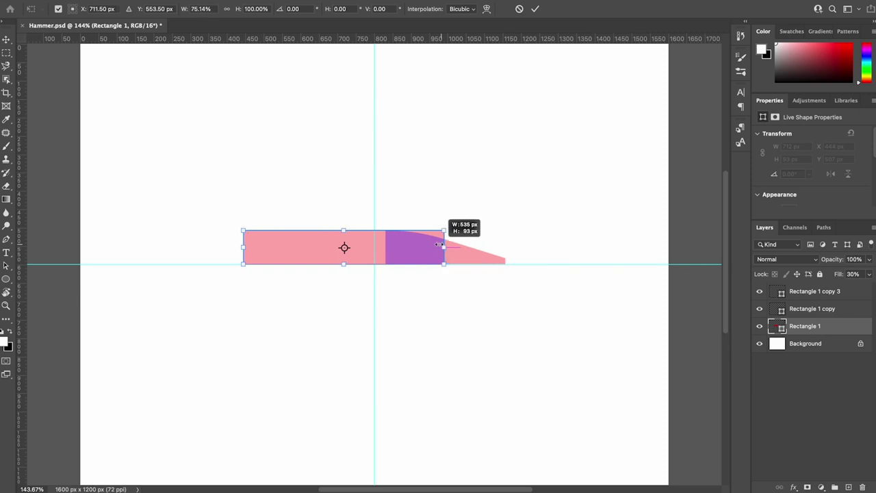
key(Return)
click(693, 291)
Step: Merge the curved and triangle pieces' components, then merge all head pieces into one shape
click(400, 248)
key(a)
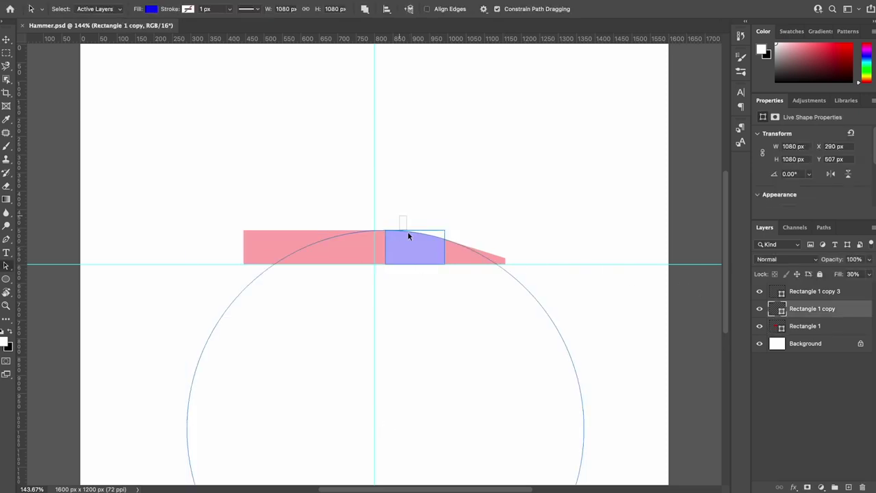
click(365, 9)
click(400, 64)
click(465, 253)
click(365, 9)
click(424, 64)
shift+click(844, 325)
right_click(845, 325)
click(736, 346)
Step: Duplicate the head shape, lower its top edge slightly, and add vertical guides
key(ctrl+j)
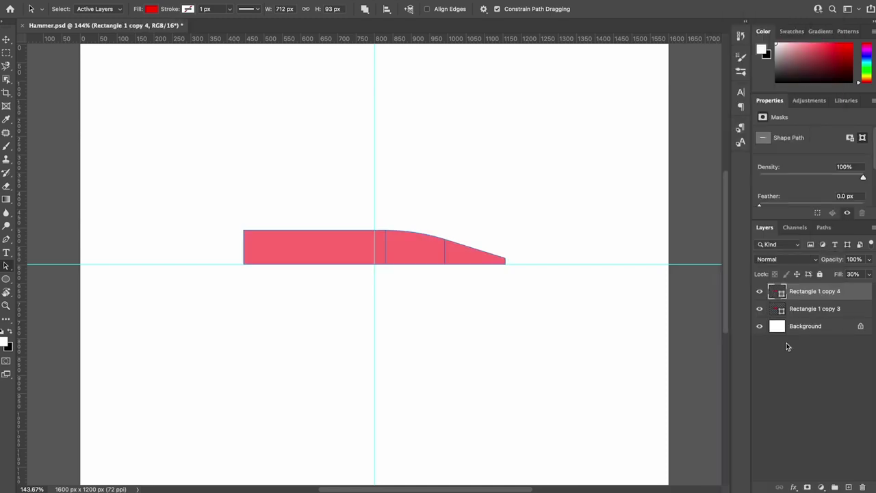
scroll(407, 282, up, 3)
scroll(407, 283, up, 1)
drag(655, 249, 655, 256)
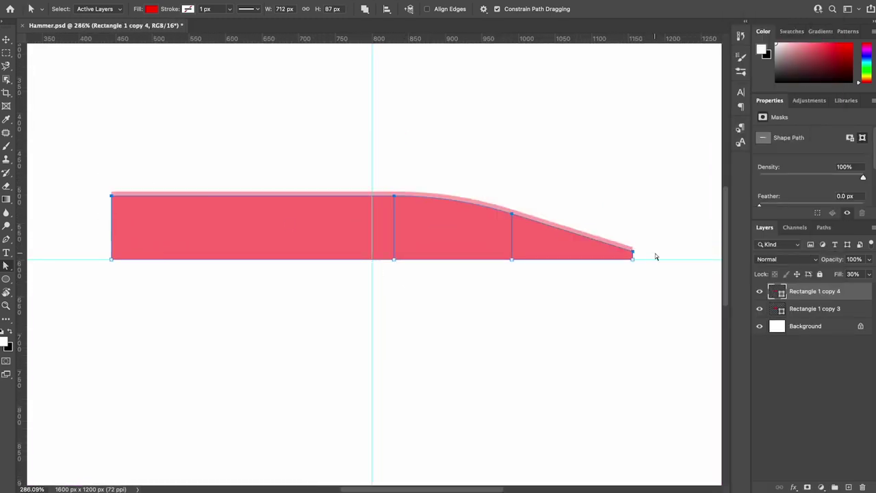
mouse_move(21, 180)
mouse_down()
mouse_move(111, 182)
mouse_move(230, 209)
mouse_up()
drag(20, 205, 194, 212)
Step: Add an anchor on the top edge and round off the tapered tip corner
key(p)
click(231, 196)
key(a)
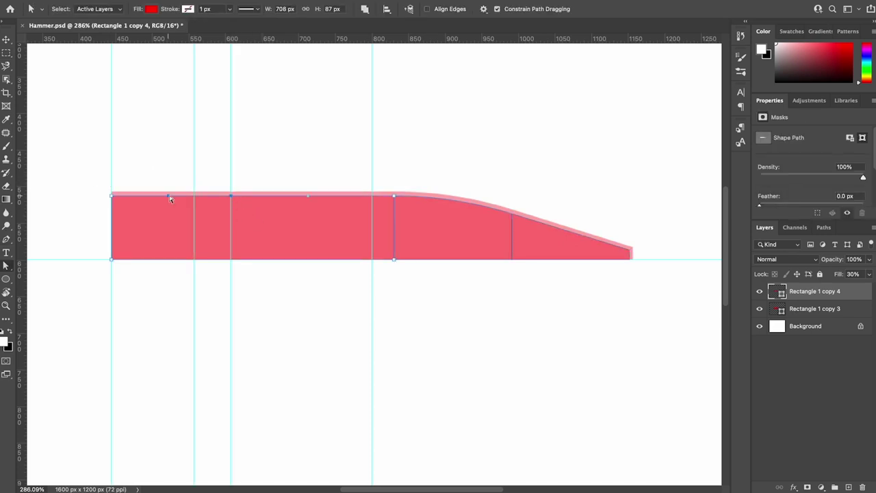
scroll(626, 250, up, 5)
key(p)
drag(649, 268, 669, 254)
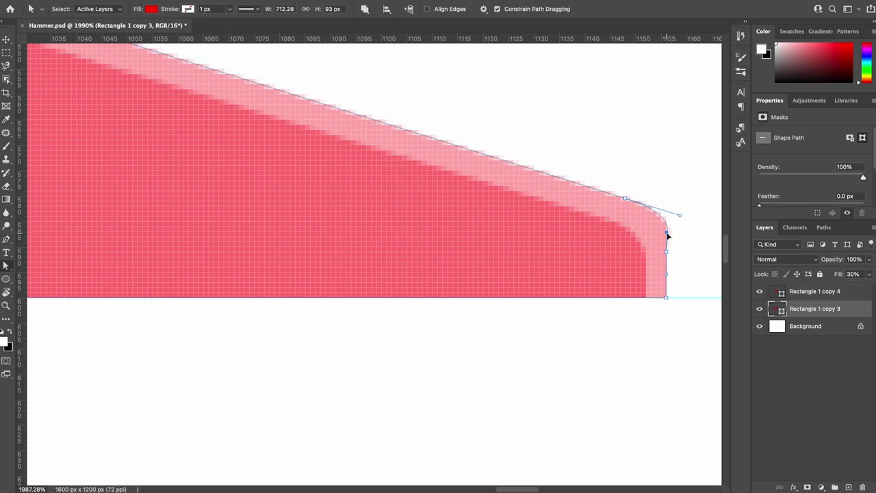
Step: Copy both shapes downward and flip the copies vertically
key(v)
scroll(524, 299, down, 10)
drag(503, 245, 421, 276)
key(ctrl+alt+t)
right_click(421, 276)
click(438, 481)
key(Return)
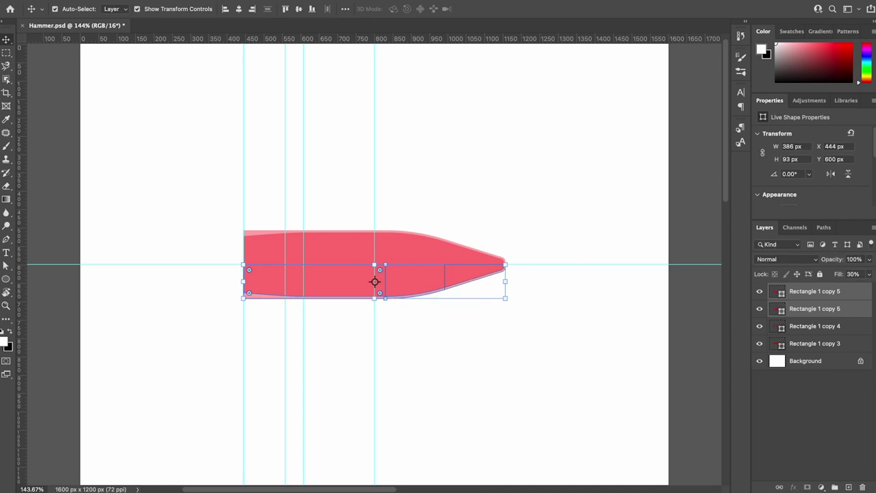
click(581, 330)
Step: Move the mirrored copy's layer below Rectangle 1 copy 3 and adjust its anchor points
drag(863, 312, 853, 383)
right_click(853, 383)
click(691, 324)
key(a)
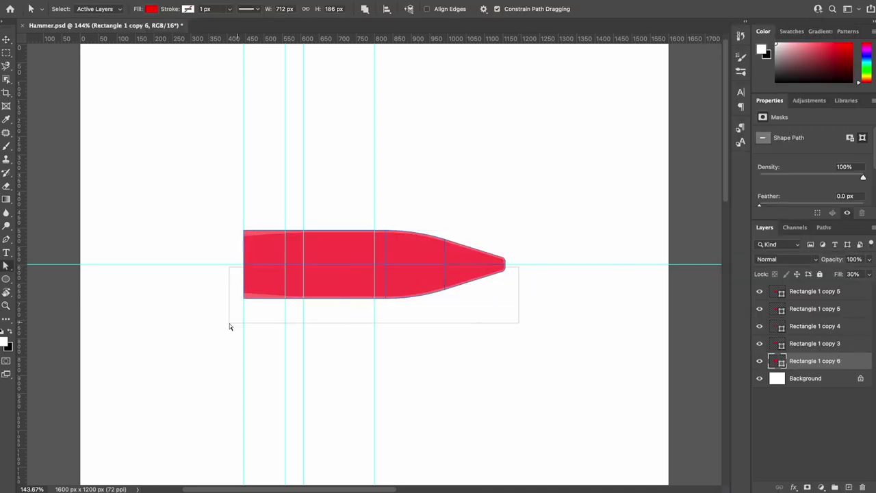
drag(229, 323, 230, 324)
key(v)
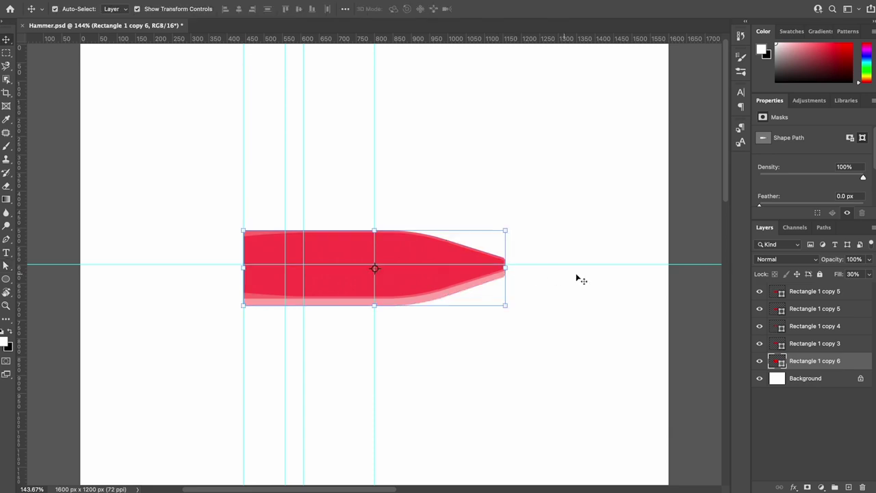
click(656, 299)
Step: Check the top-left anchor of Rectangle 1 copy 3 and select copies 5 and 6
scroll(260, 271, up, 2)
scroll(306, 299, up, 5)
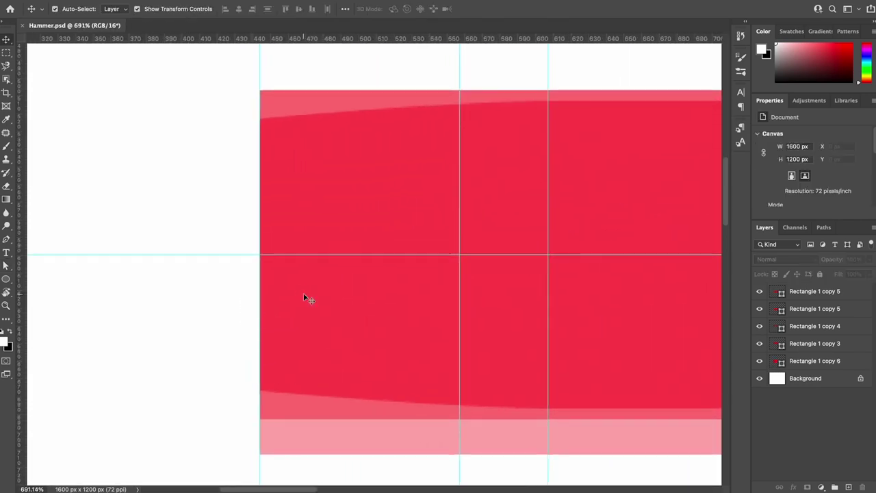
key(a)
click(301, 105)
click(549, 91)
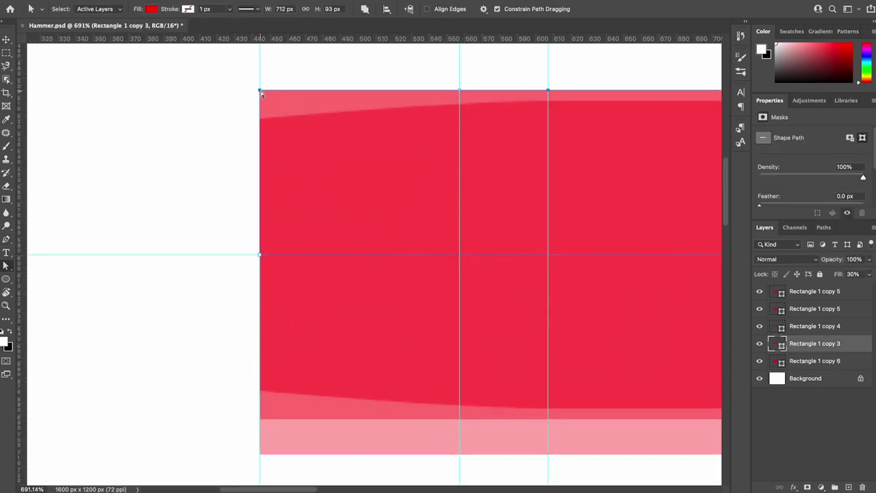
ctrl+click(280, 374)
ctrl+click(308, 453)
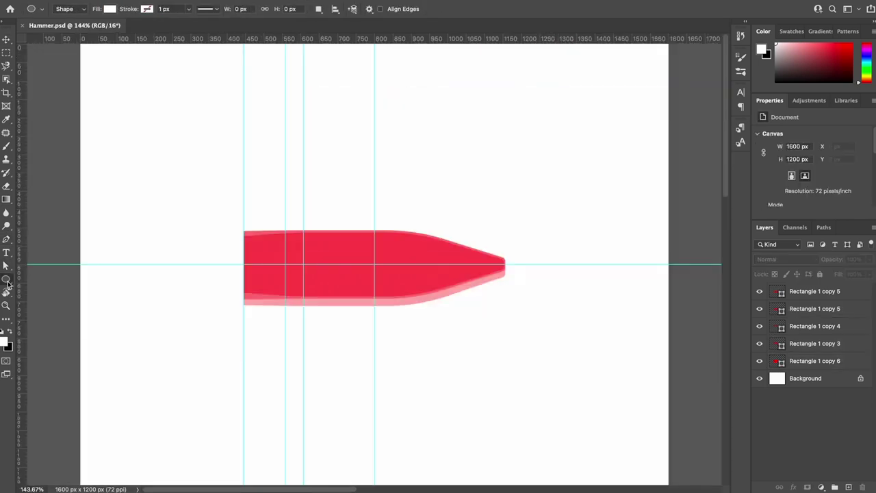
Step: Create a 10×202 px black strip and move it to the hammer head's left end
right_click(7, 278)
click(41, 276)
click(345, 284)
click(404, 283)
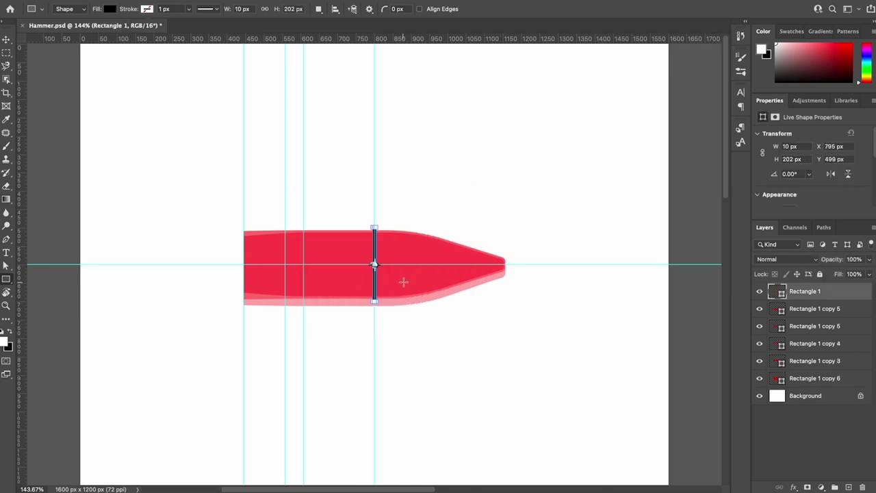
scroll(309, 258, up, 5)
key(v)
drag(515, 235, 100, 246)
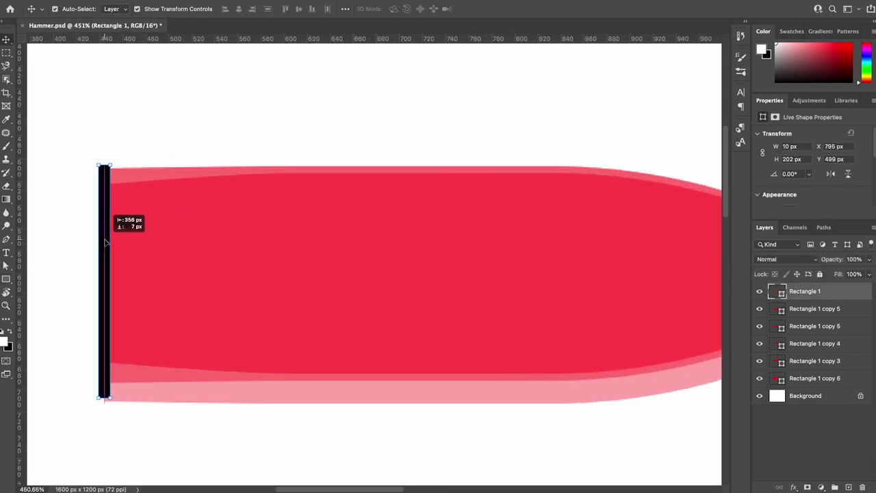
Step: Nudge all hammer layers right and set their Fill to 100%
key(a)
key(v)
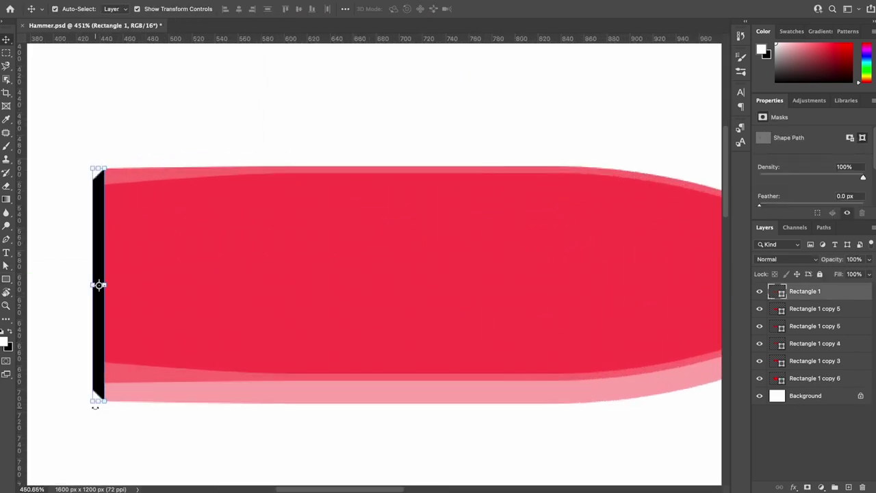
key(ctrl+0)
mouse_move(518, 323)
mouse_down()
mouse_move(240, 237)
mouse_move(519, 336)
mouse_up()
key(shift+Right)
key(Right)
key(Right)
key(Right)
click(226, 219)
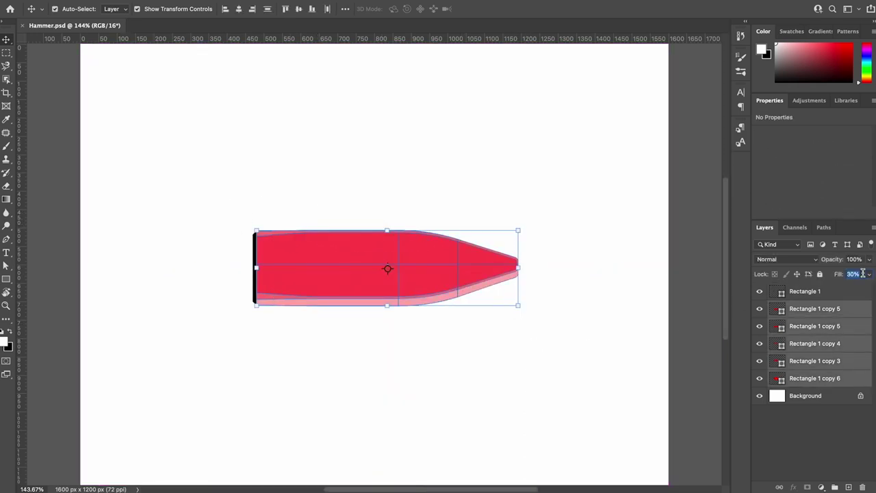
text(100)
key(Return)
Step: Make the head shapes fully opaque and recolour the first pieces grey
click(551, 267)
click(435, 268)
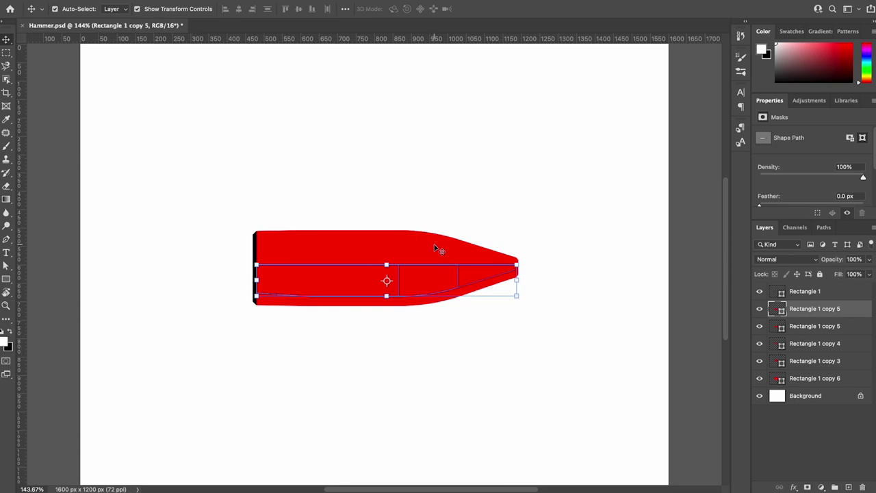
right_click(853, 309)
key(Escape)
double_click(778, 309)
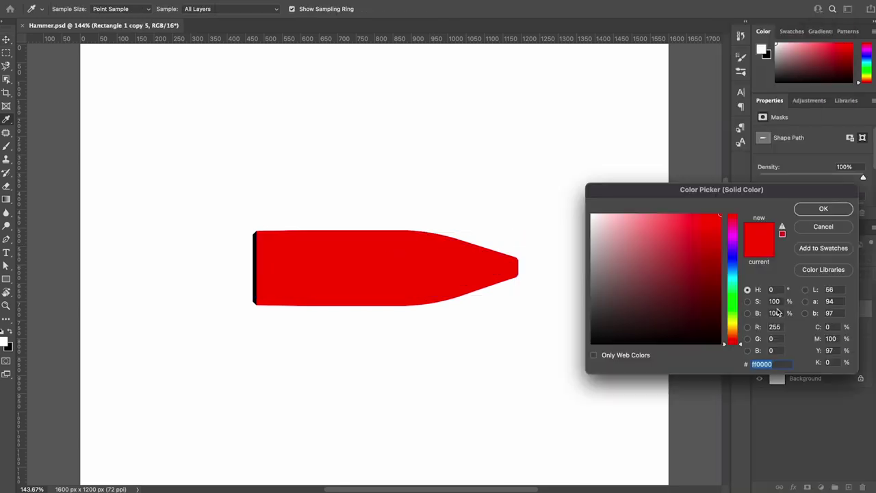
key(Return)
double_click(778, 328)
key(Escape)
Step: Recolour Rectangle 1 copy 6 and the left edge piece purple-grey #514c58
double_click(779, 328)
key(Escape)
double_click(779, 362)
key(Return)
double_click(778, 343)
text(514c58)
key(Return)
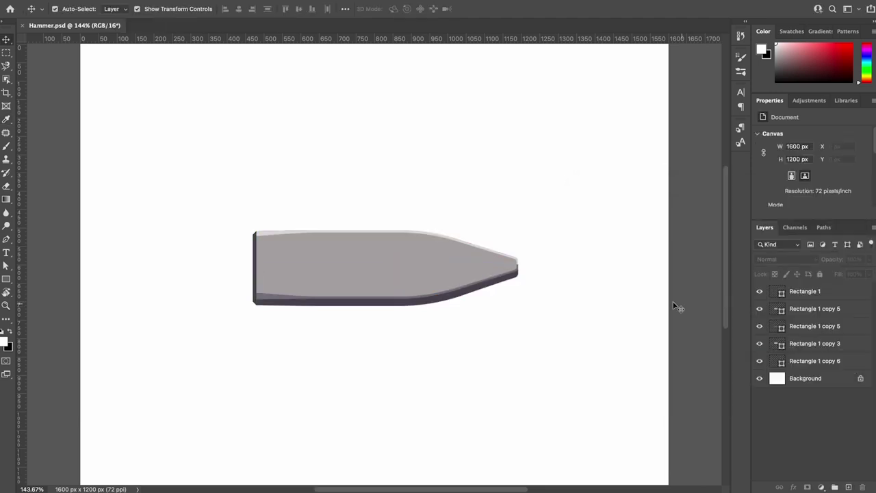
Step: Draw an 800×64 px black rectangle
key(u)
click(401, 267)
key(Return)
Step: Move the black bar over the head's lower half, group it with the head, and mask the group with the head outline
key(v)
drag(420, 270, 427, 305)
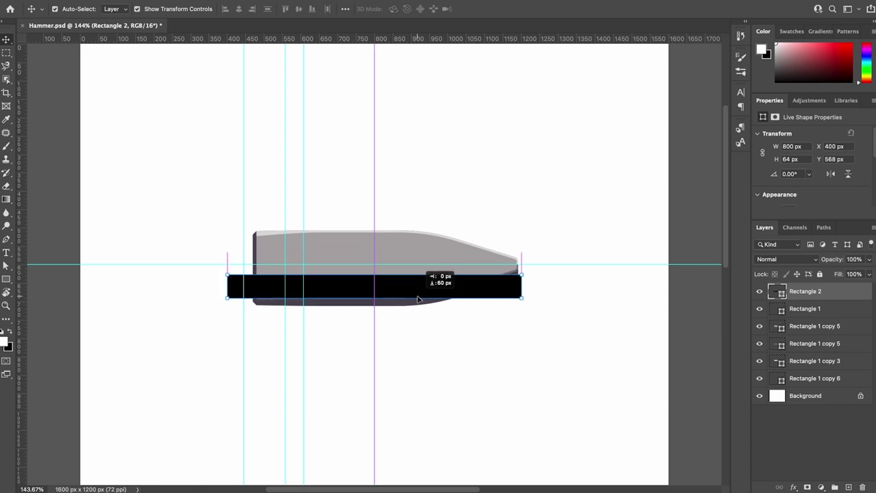
shift+click(424, 245)
key(ctrl+g)
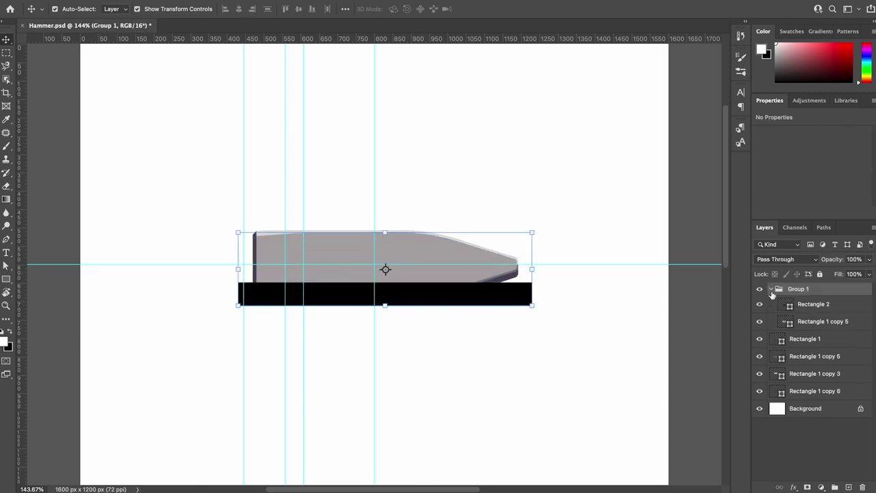
click(790, 322)
key(a)
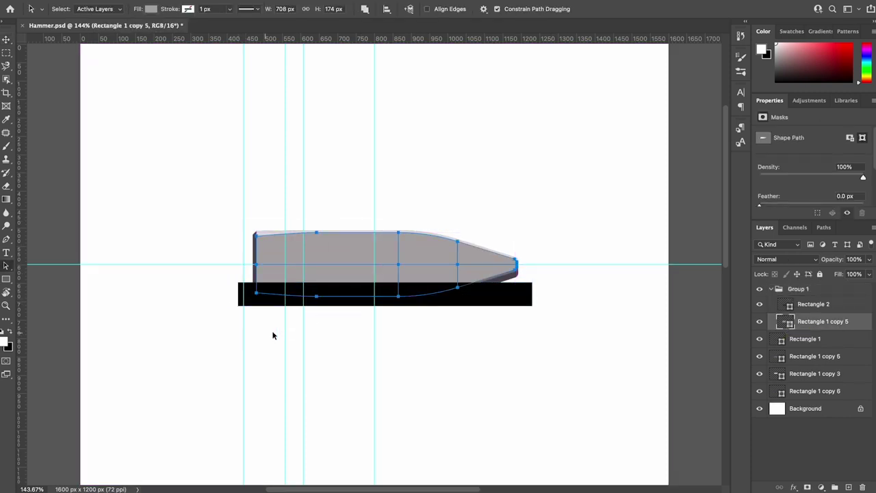
click(848, 293)
Step: Reshape the black bar into a curved underside and fill it dark purple
click(848, 312)
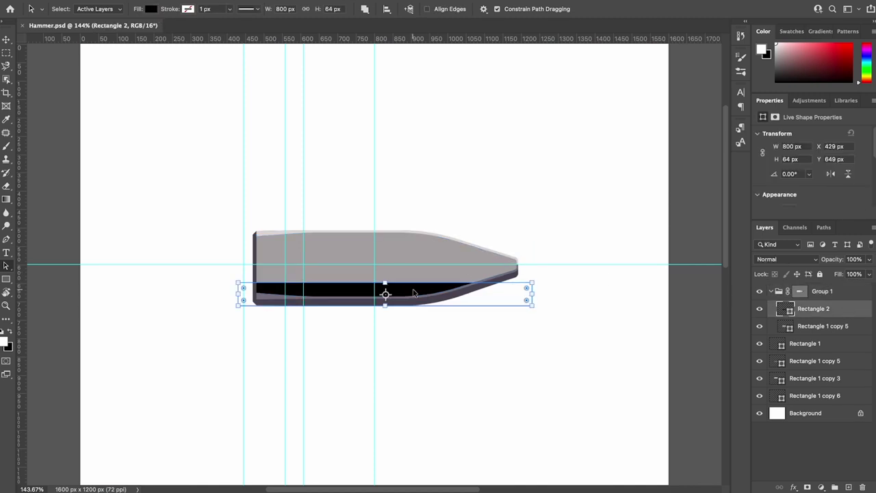
click(375, 287)
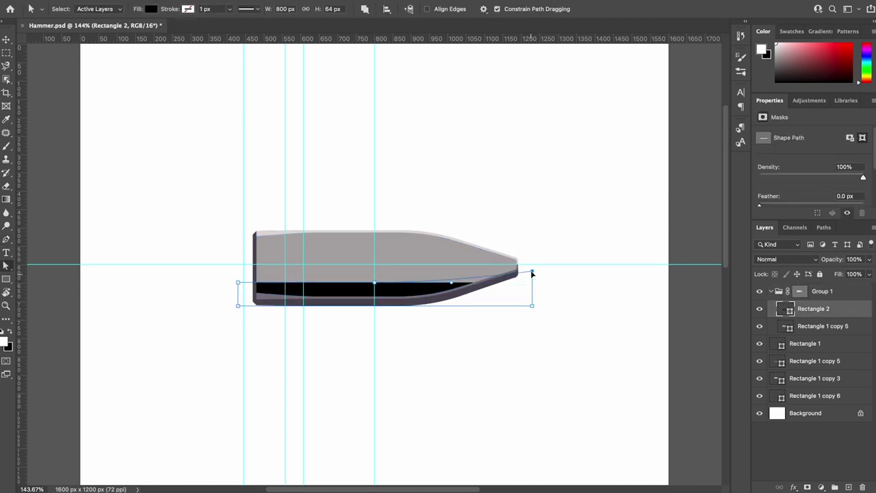
double_click(784, 310)
key(Return)
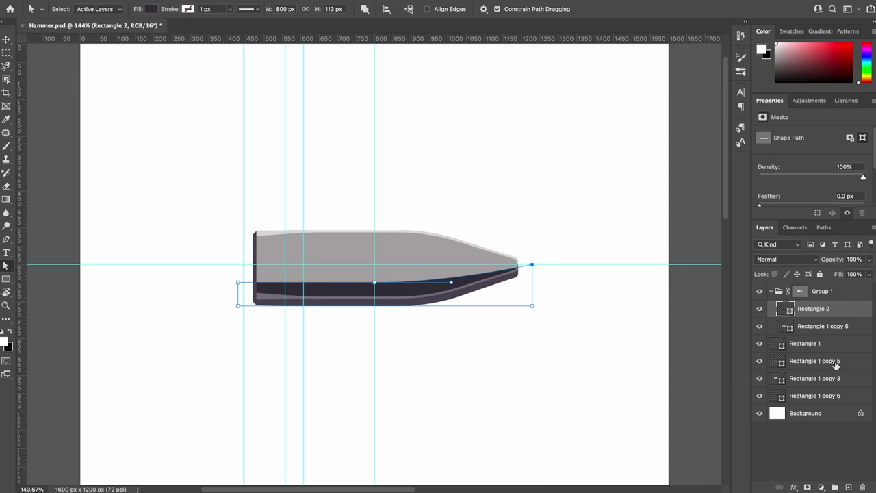
Step: Duplicate the dark bar, flip it vertically and move it up to the head's top
key(ctrl+j)
key(ctrl+t)
drag(449, 284, 448, 242)
right_click(448, 242)
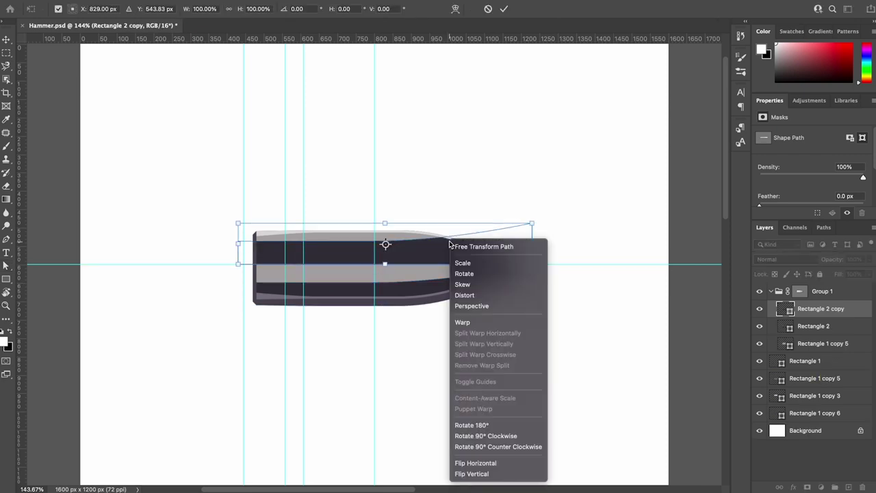
click(472, 474)
key(Return)
Step: Recolour the top bar light grey and feather its edge 15.8 px
double_click(785, 310)
click(593, 214)
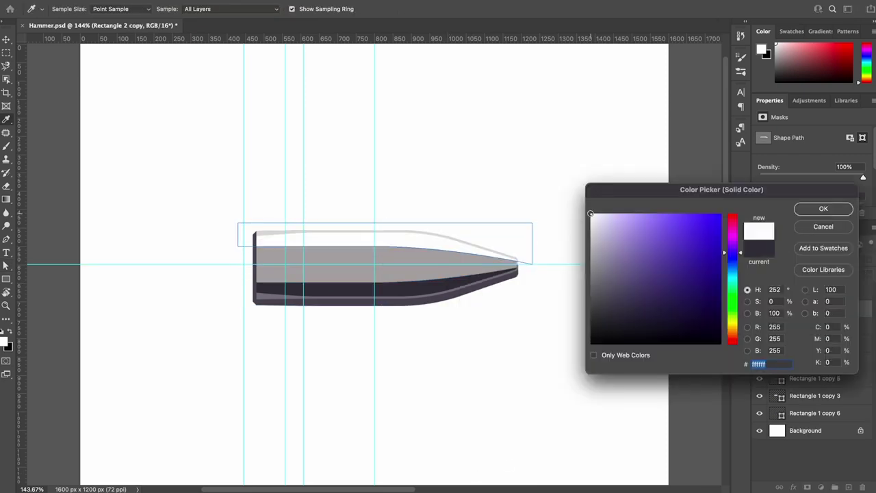
key(Return)
key(v)
drag(857, 198, 873, 196)
click(859, 326)
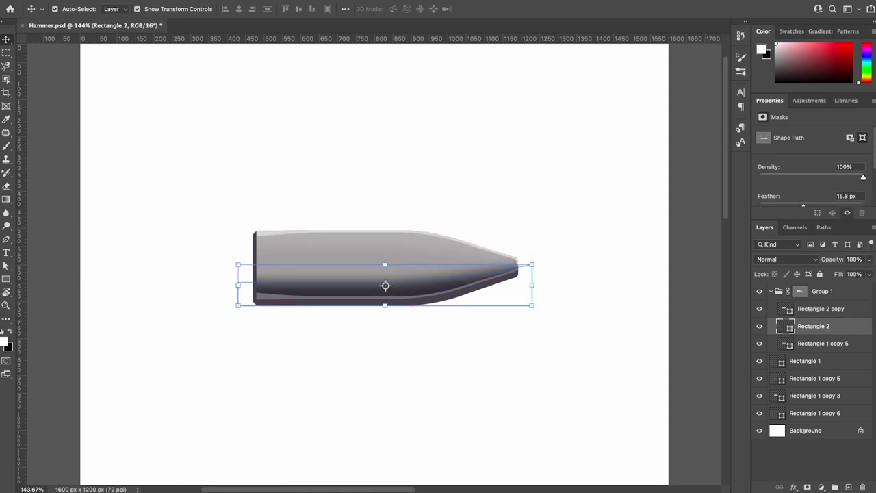
click(702, 340)
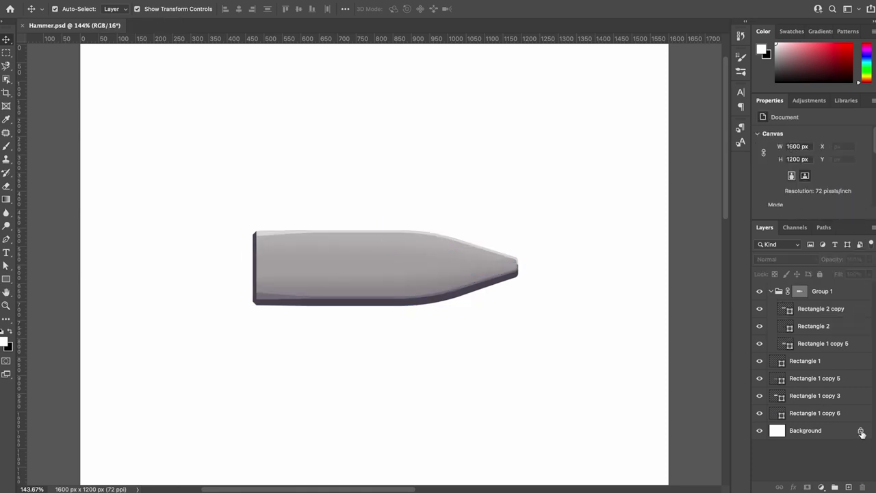
Step: Give the Background a -45° gradient overlay with dark grey and near-black #231f23 stops
double_click(861, 432)
click(549, 255)
double_click(681, 193)
text(-45)
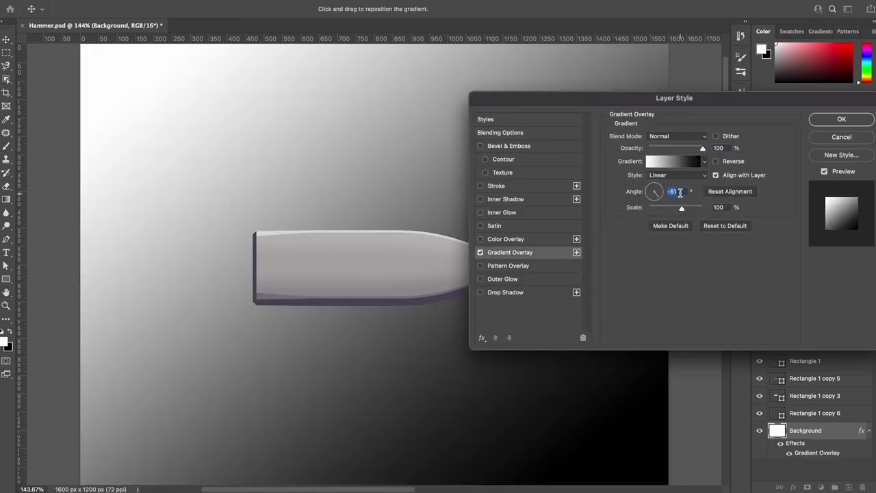
click(680, 162)
click(533, 218)
key(Return)
click(528, 218)
click(606, 325)
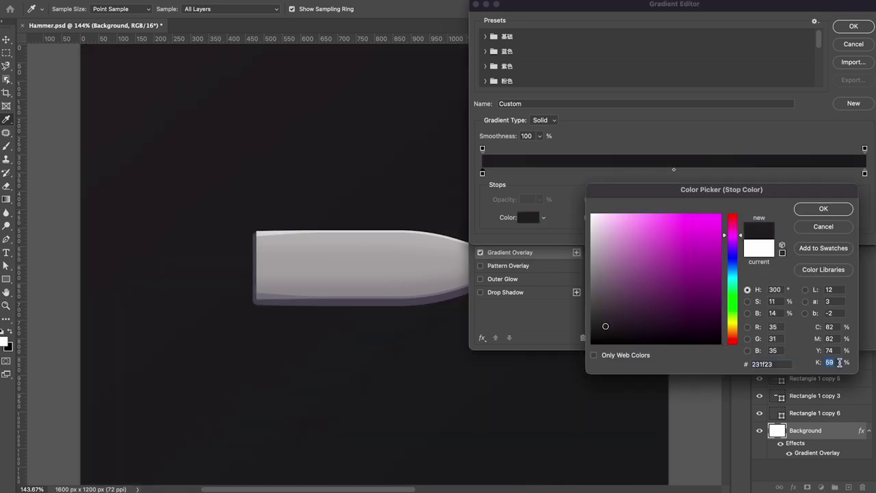
key(Return)
key(Return)
key(Return)
click(869, 431)
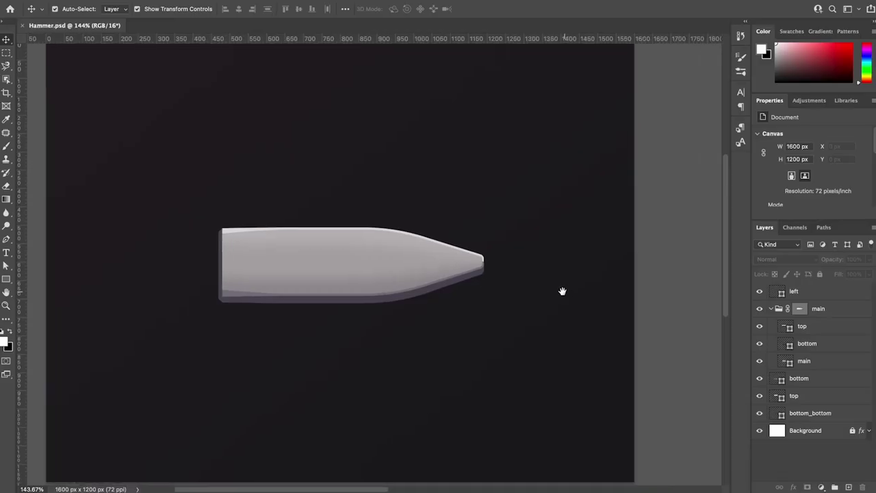
Step: Add a vertical gradient overlay to main with light grey and pinkish grey stops
double_click(840, 370)
click(510, 185)
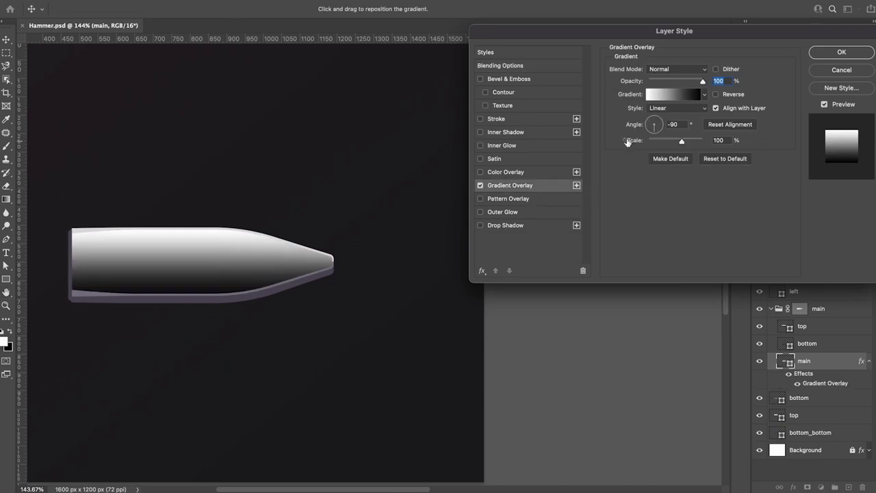
click(674, 94)
click(528, 456)
click(602, 244)
click(829, 206)
click(529, 456)
click(602, 226)
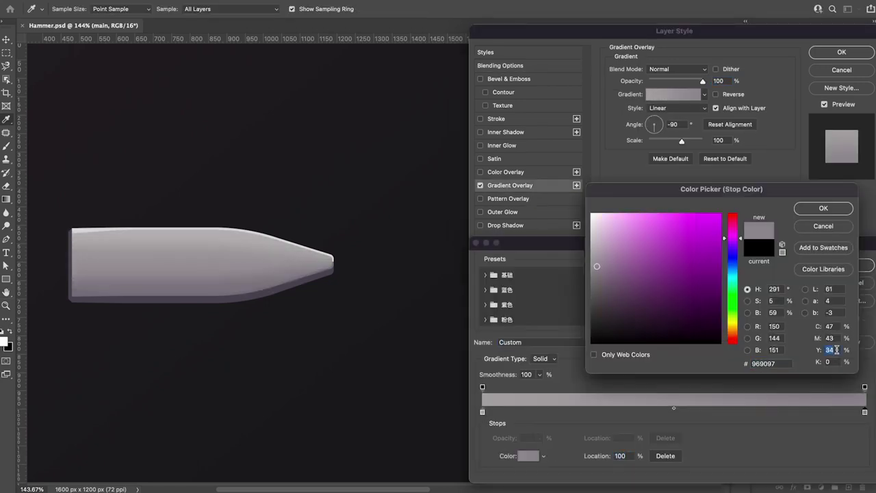
Step: Add a second 0° Multiply gradient overlay to main with light white-to-grey stops
key(Return)
key(Return)
click(577, 185)
text(0)
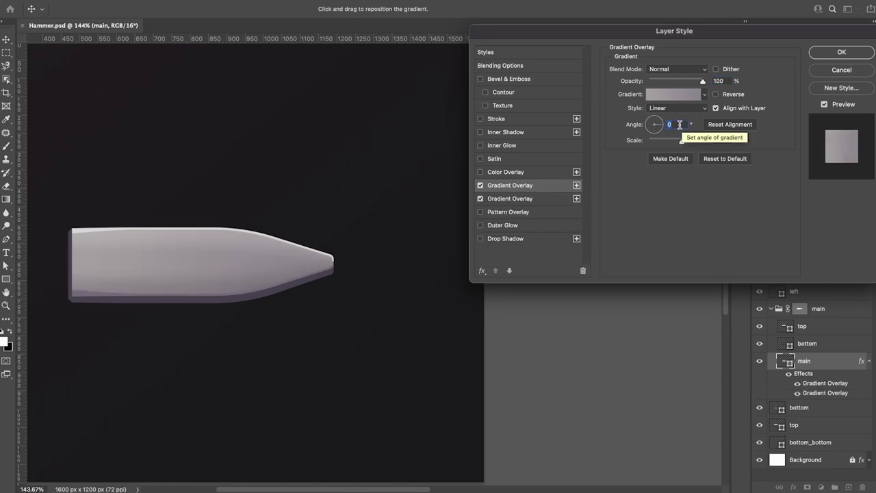
click(688, 69)
click(684, 106)
click(674, 94)
click(529, 456)
click(823, 208)
click(528, 456)
double_click(831, 350)
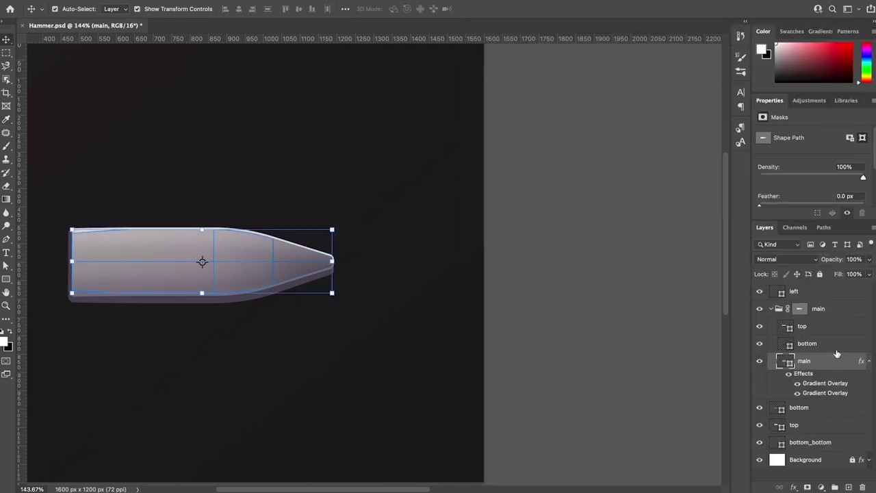
click(869, 361)
Step: Give the top layer a gradient overlay with a white stop at 42%
double_click(831, 395)
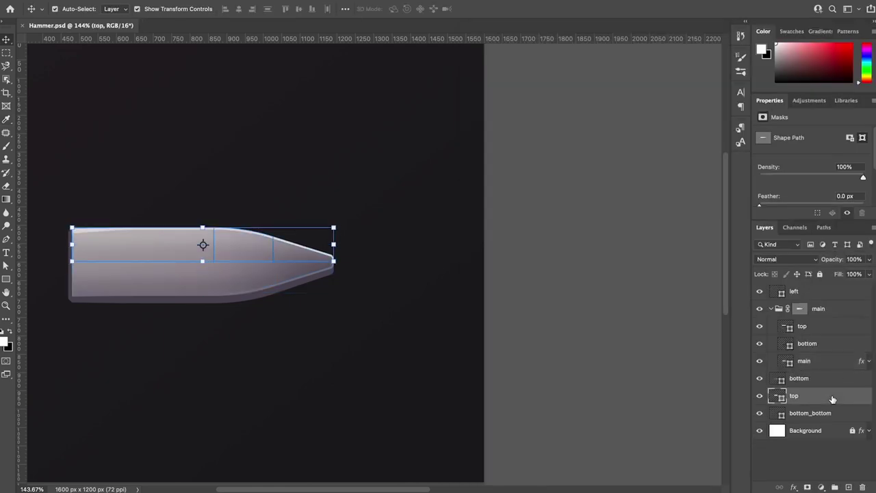
click(568, 185)
click(674, 94)
click(529, 456)
click(824, 208)
click(642, 411)
click(528, 456)
double_click(759, 364)
key(Return)
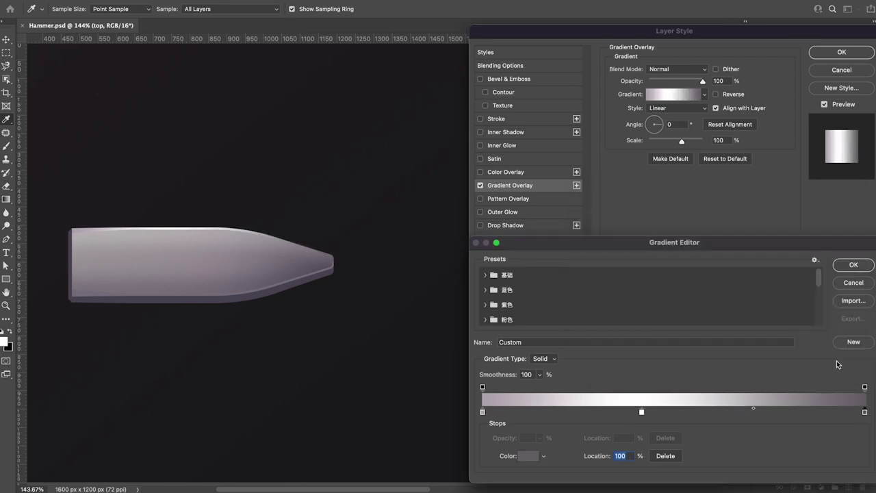
Step: Add a gradient overlay to the bottom layer and set its first dark purple stops
click(838, 381)
double_click(838, 380)
click(510, 186)
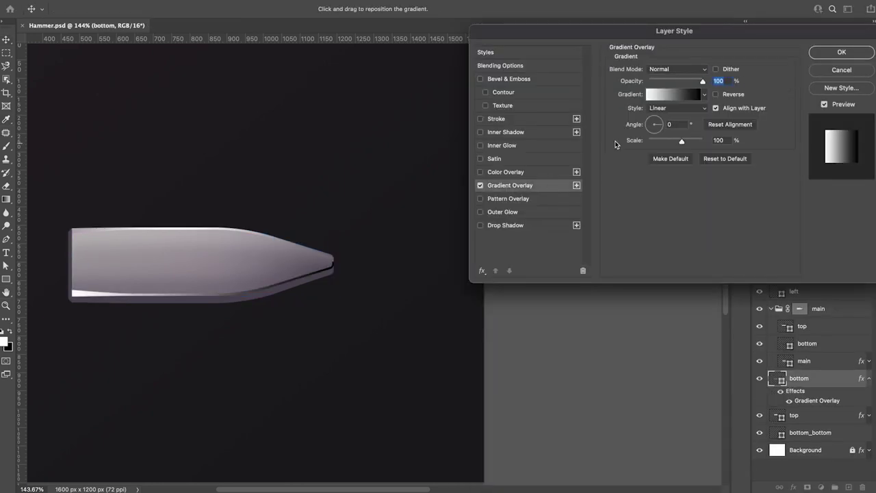
click(674, 94)
click(529, 456)
key(Return)
click(581, 411)
click(675, 412)
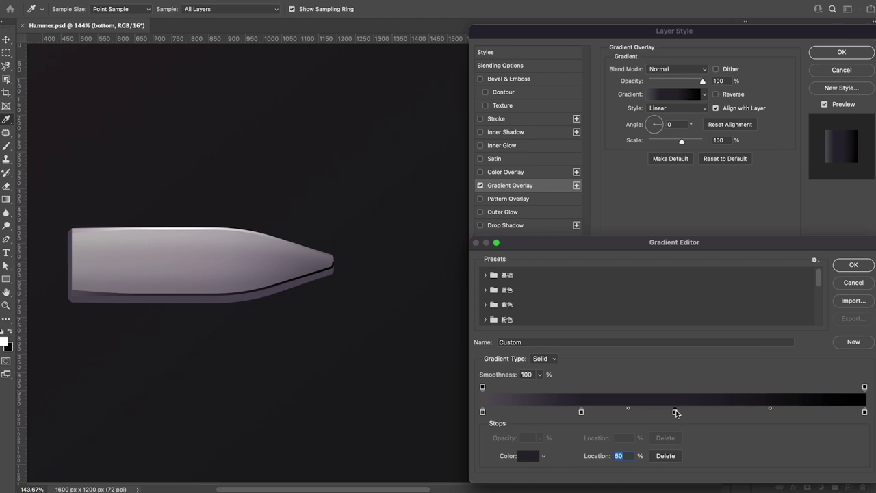
click(528, 456)
key(Return)
Step: Add further dark stops to the bottom layer's gradient and apply it
click(759, 412)
click(528, 456)
key(Return)
click(528, 456)
key(Return)
click(529, 411)
click(529, 456)
key(Return)
key(Return)
key(Return)
click(868, 379)
click(854, 414)
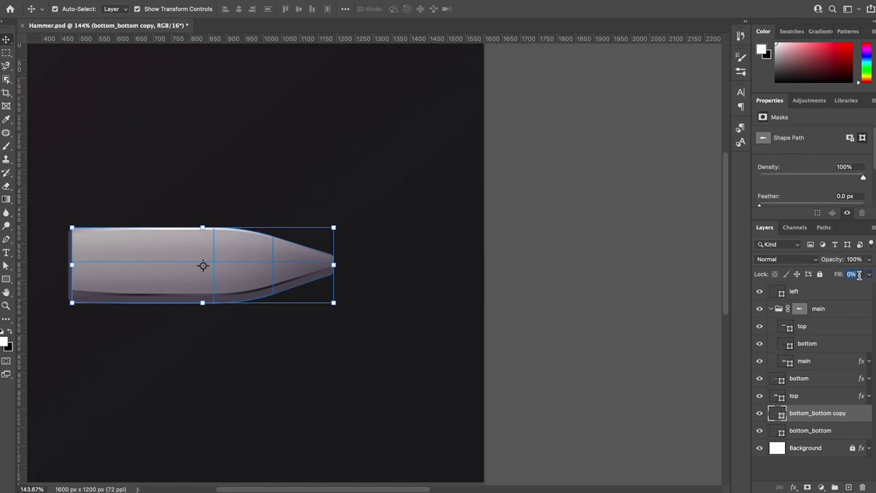
Step: Give bottom_bottom a gradient overlay with dark purple end stops and a 79% stop
click(852, 430)
double_click(852, 431)
click(558, 186)
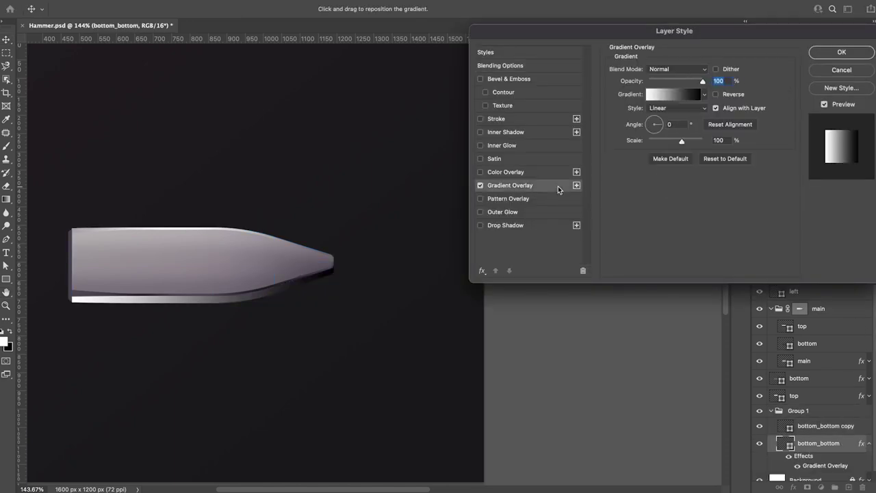
click(674, 95)
double_click(483, 411)
key(Return)
double_click(862, 412)
key(Return)
double_click(689, 412)
key(Return)
double_click(783, 411)
key(Return)
Step: Add more stops, including one at 17%, to the bottom_bottom gradient and apply it
click(730, 412)
double_click(751, 411)
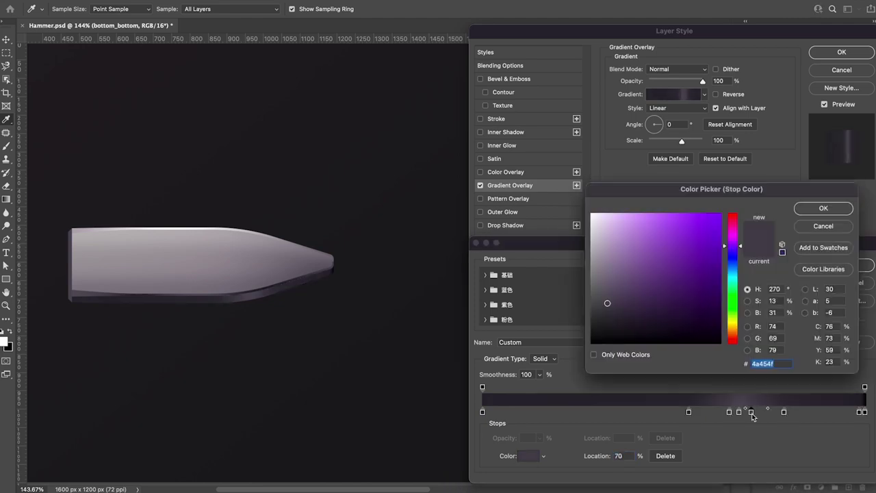
key(Return)
click(547, 411)
double_click(547, 412)
key(Return)
double_click(547, 411)
key(Return)
key(Return)
key(Return)
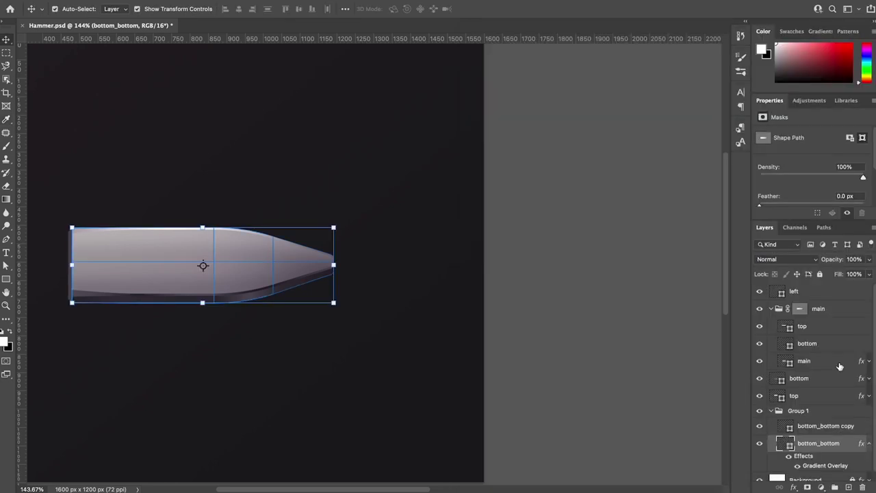
Step: Add a white inner shadow to the bottom_bottom copy layer
double_click(849, 426)
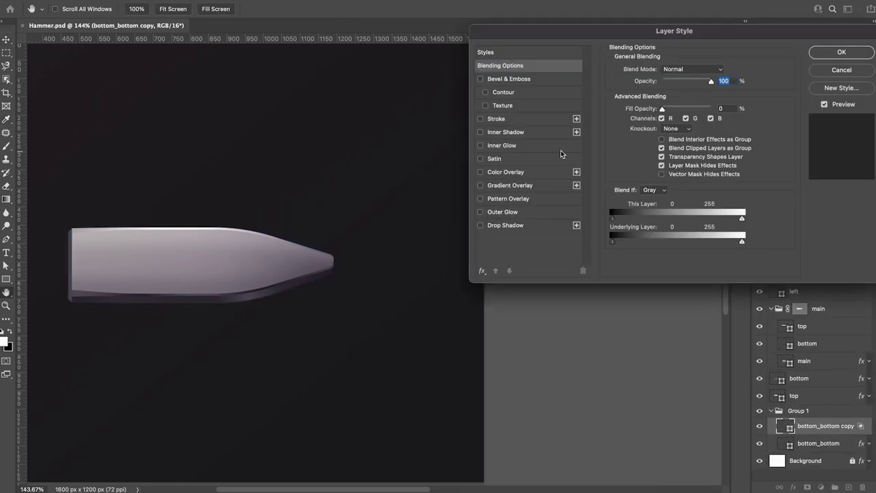
click(560, 132)
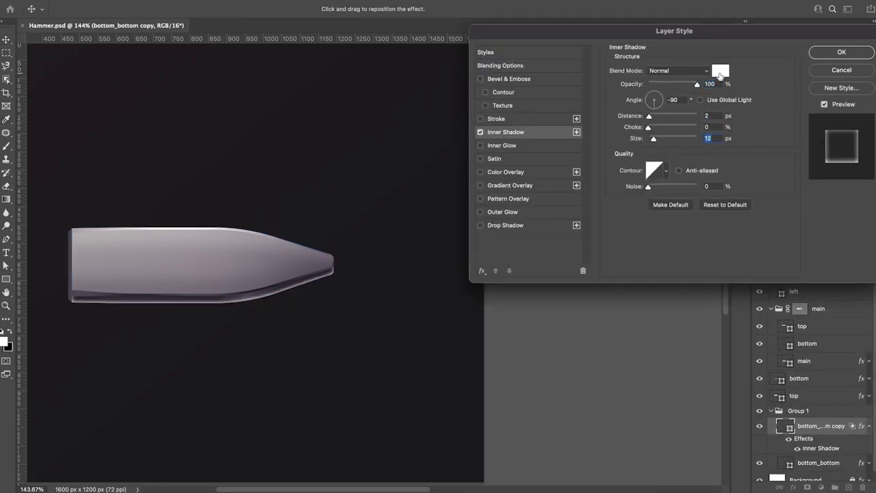
click(720, 73)
key(Return)
key(Return)
Step: Mask the bottom_bottom copy, zoom into the tip, and start a 5 px wide rectangle there
click(869, 426)
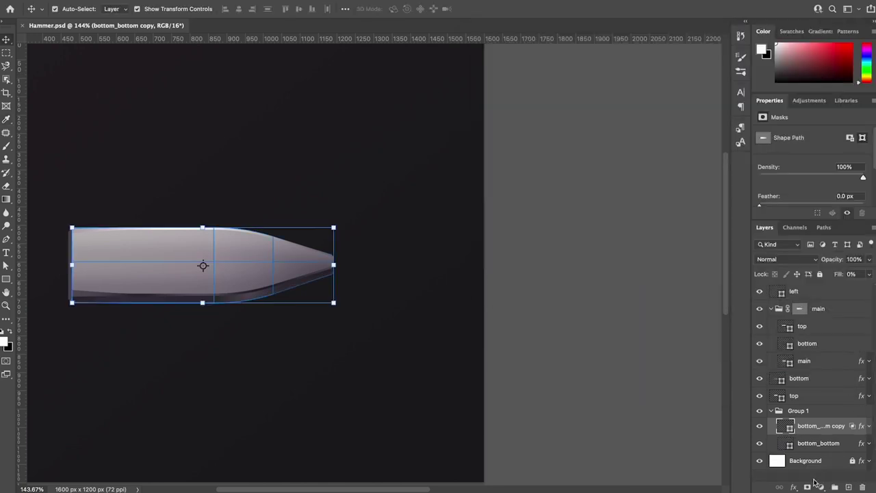
click(808, 487)
key(b)
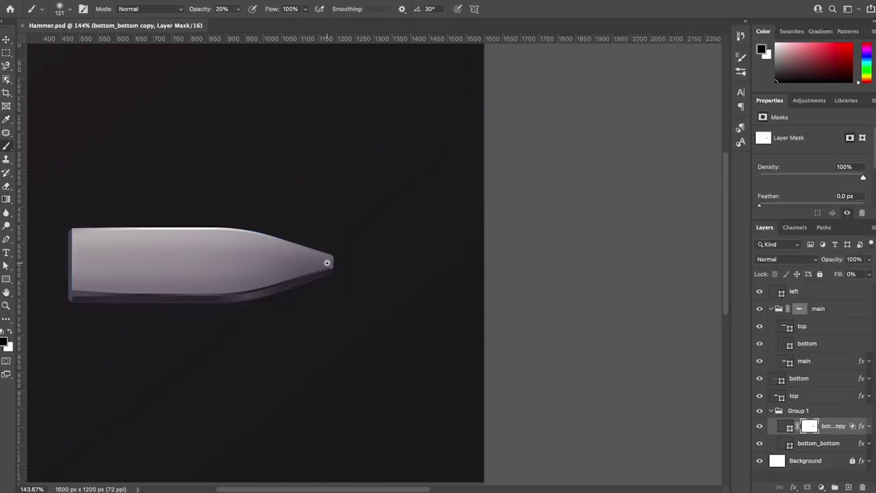
drag(327, 263, 436, 270)
click(402, 130)
text(5)
key(Tab)
Step: Finish the 5×38 px tip rectangle, slant its top edge, and fill it dark #403c46
text(38)
key(Return)
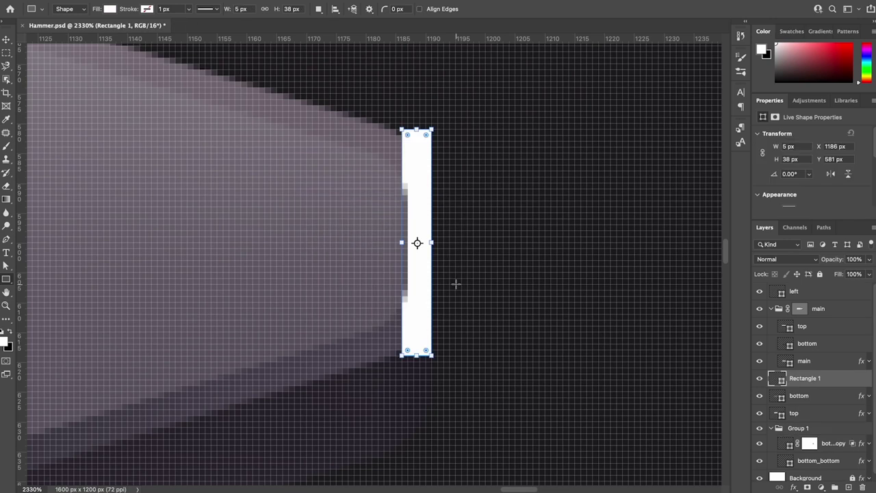
key(a)
drag(403, 129, 402, 168)
double_click(778, 382)
click(824, 205)
key(ctrl+g)
click(842, 408)
Step: Mask Group 2 to the hammer head outline and widen the tip facet toward the body
shift+click(838, 425)
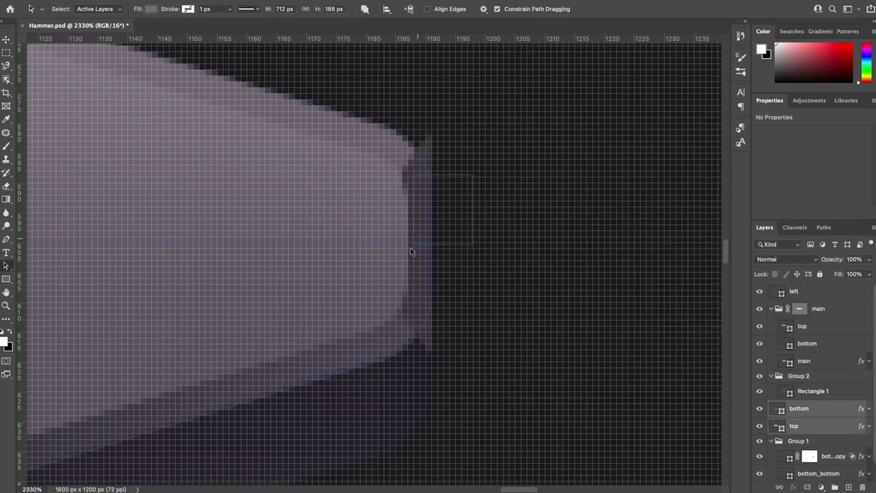
click(837, 378)
click(845, 397)
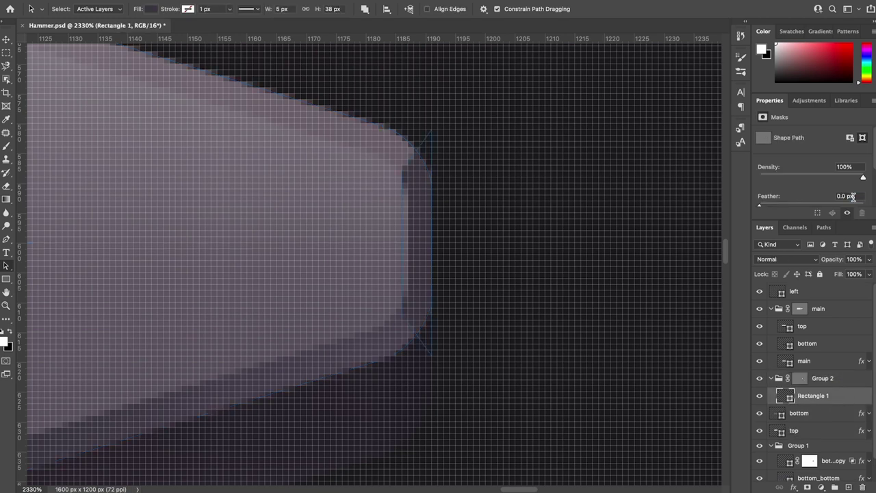
drag(425, 248, 402, 132)
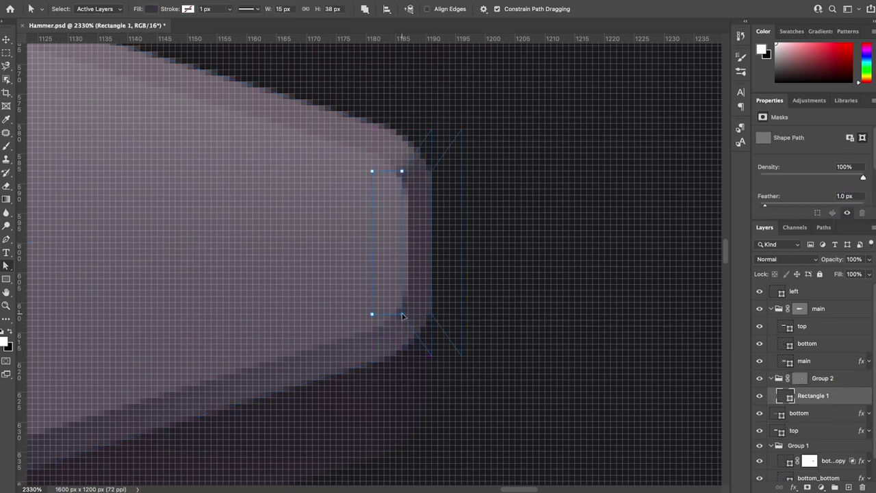
key(v)
key(ctrl+0)
scroll(258, 266, up, 3)
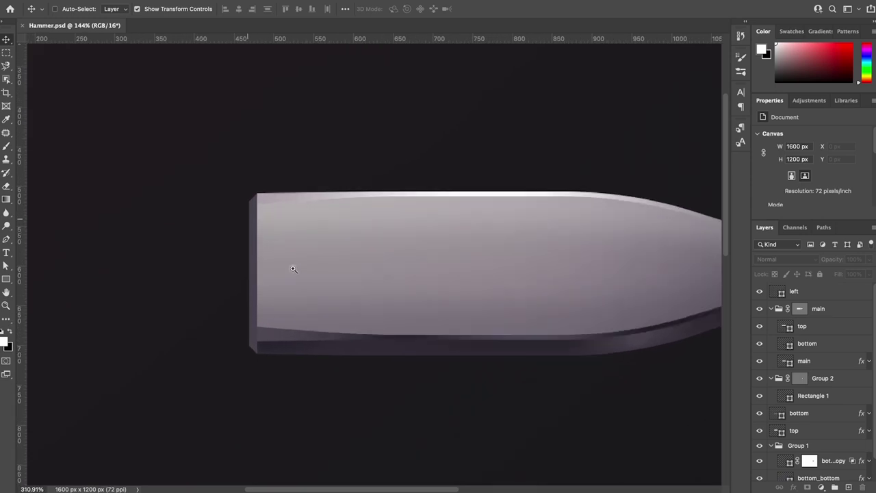
scroll(293, 264, up, 3)
Step: Draw a 10×202 px rectangle at the hammer head's left end and give it a Gradient Overlay
key(u)
click(251, 281)
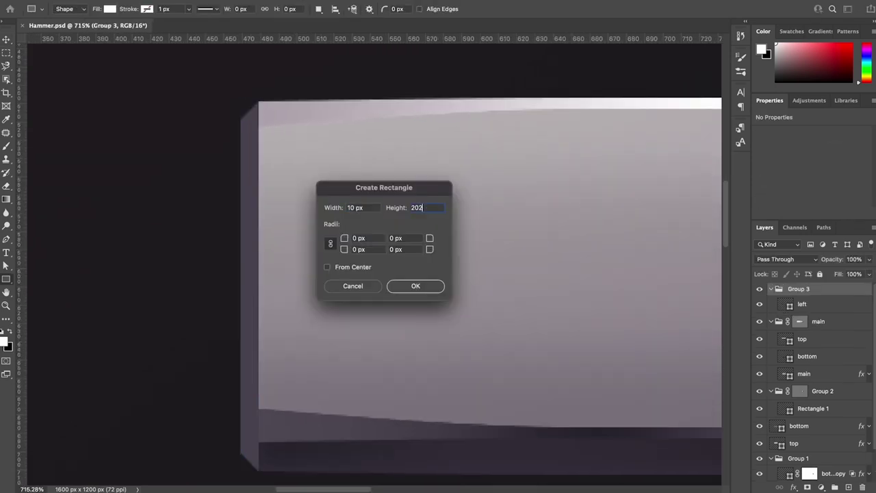
key(Return)
double_click(852, 304)
click(527, 185)
click(671, 96)
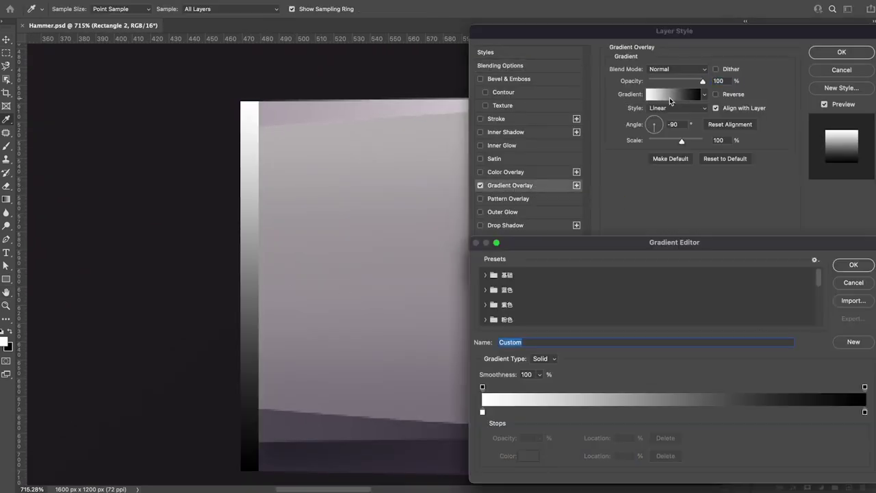
Step: Recolour the gradient's opening stops, adding stops at 8% and about 20%
double_click(483, 412)
click(824, 205)
double_click(502, 412)
click(824, 205)
click(512, 412)
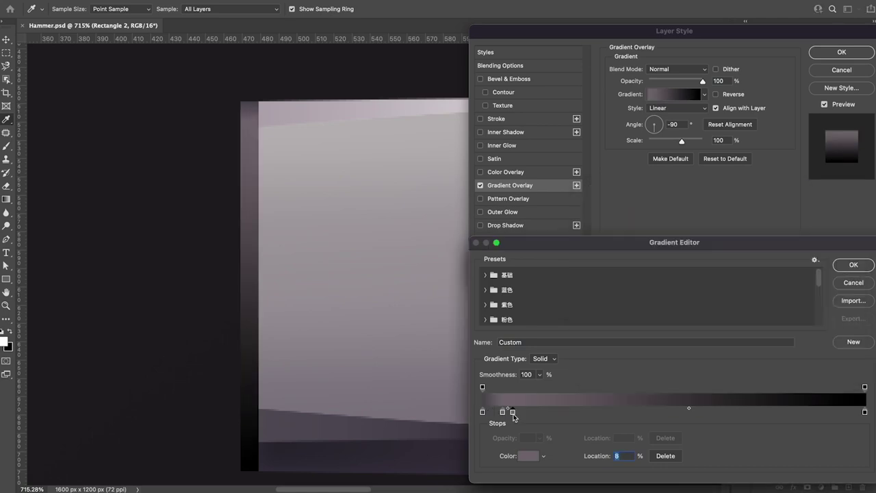
double_click(535, 412)
key(Return)
double_click(559, 412)
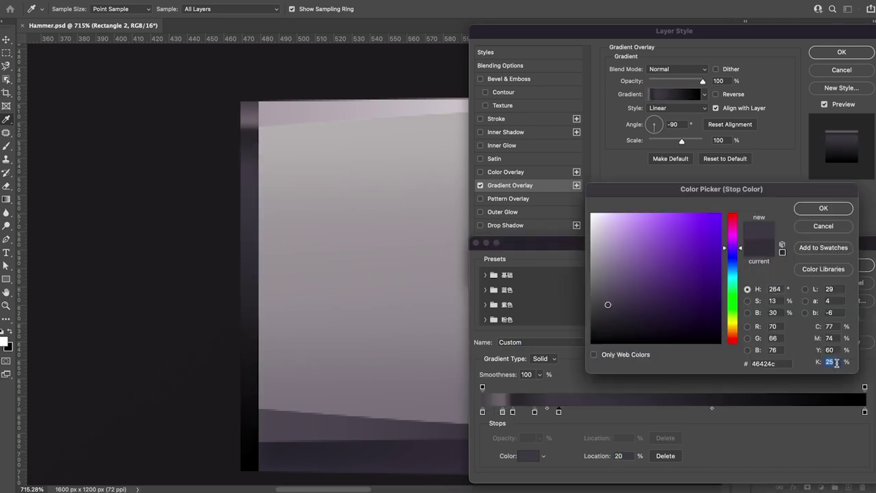
key(Return)
Step: Add and recolour end stops at 84% and 92%, darken the last stop, and apply
click(773, 412)
double_click(792, 413)
key(Return)
click(805, 412)
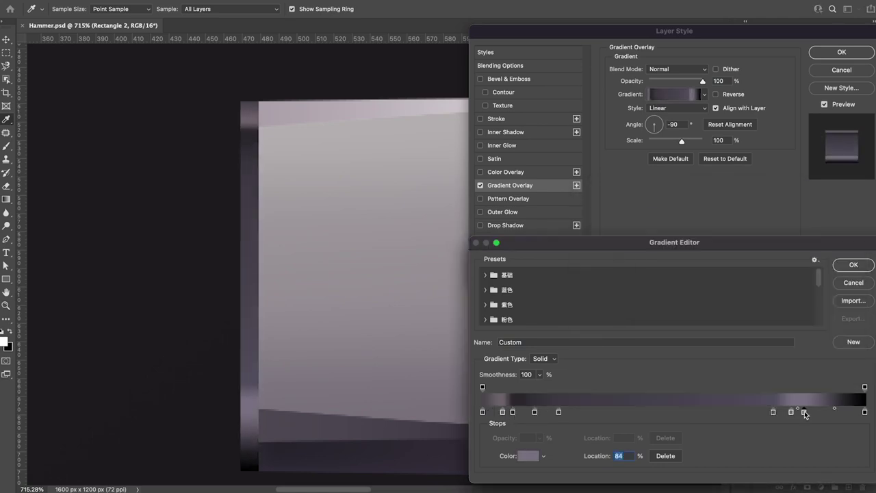
double_click(822, 412)
key(Return)
double_click(834, 412)
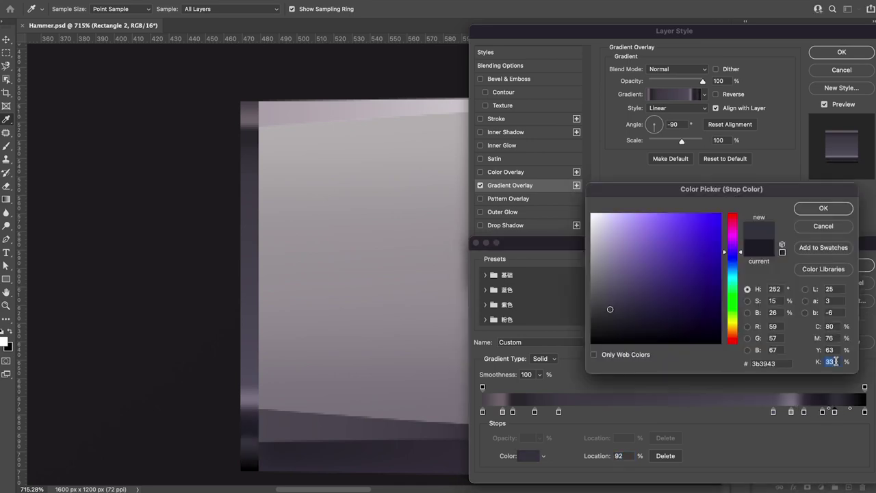
key(Return)
key(Return)
key(Return)
key(Return)
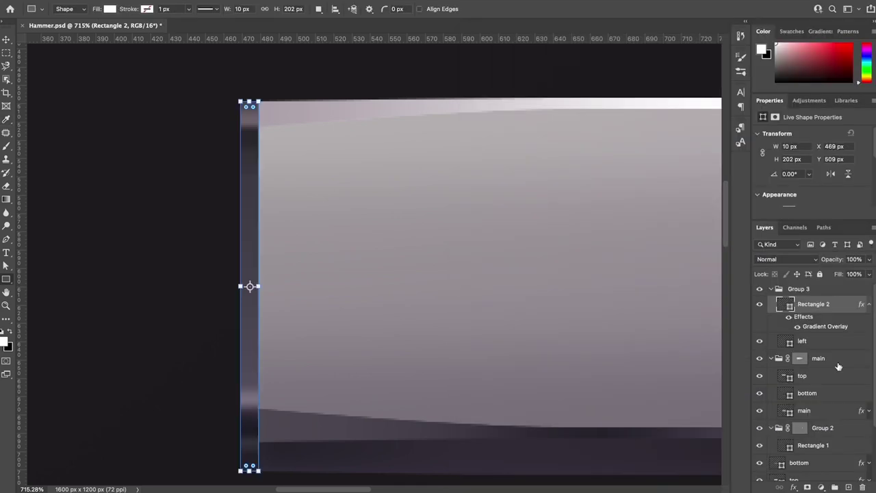
Step: Convert Rectangle 2 to a Smart Object and warp its top-left and bottom-left corners inward
right_click(847, 305)
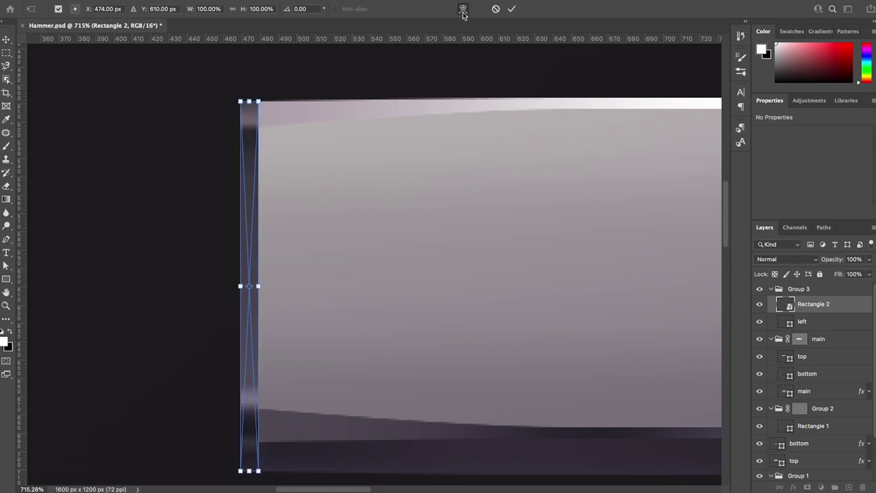
click(463, 9)
drag(240, 101, 253, 113)
drag(240, 471, 250, 465)
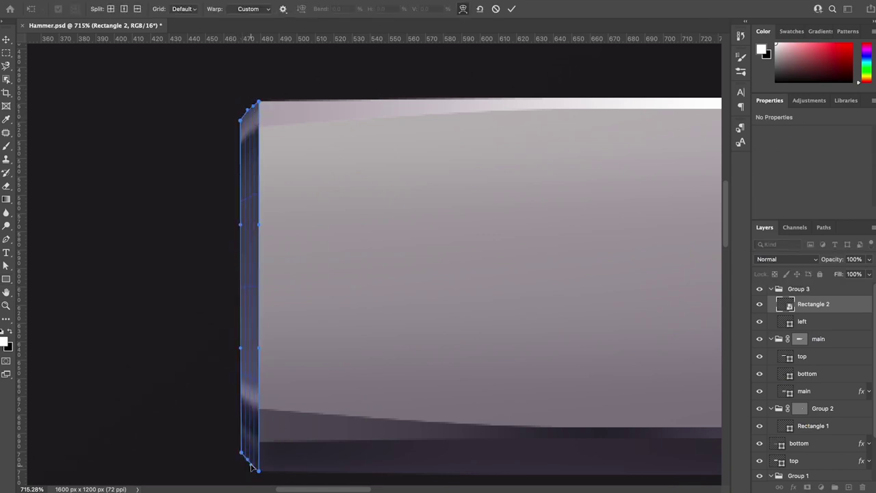
key(Return)
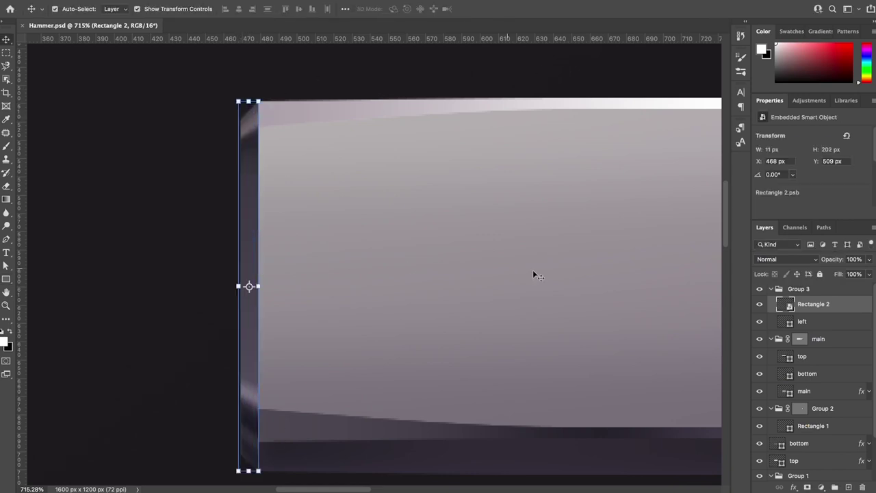
Step: Select the left layer, Group 3, the main layer and its group mask, then the bottom layer
click(786, 321)
click(815, 289)
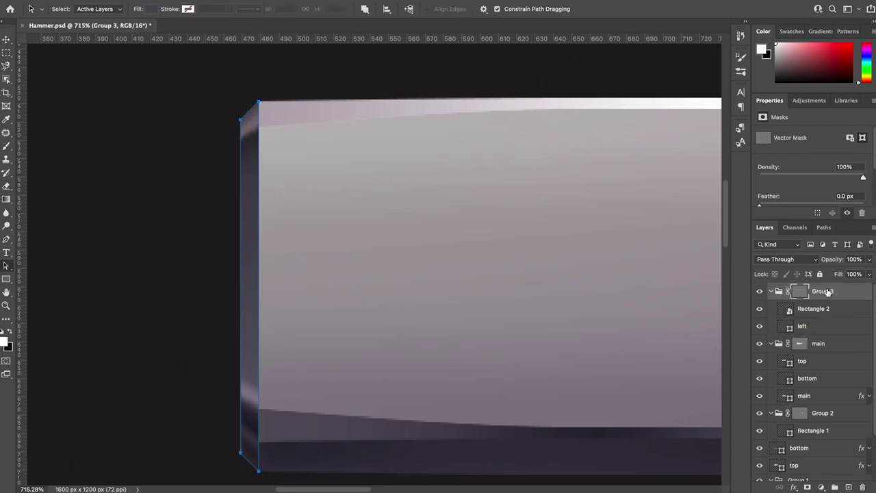
click(420, 275)
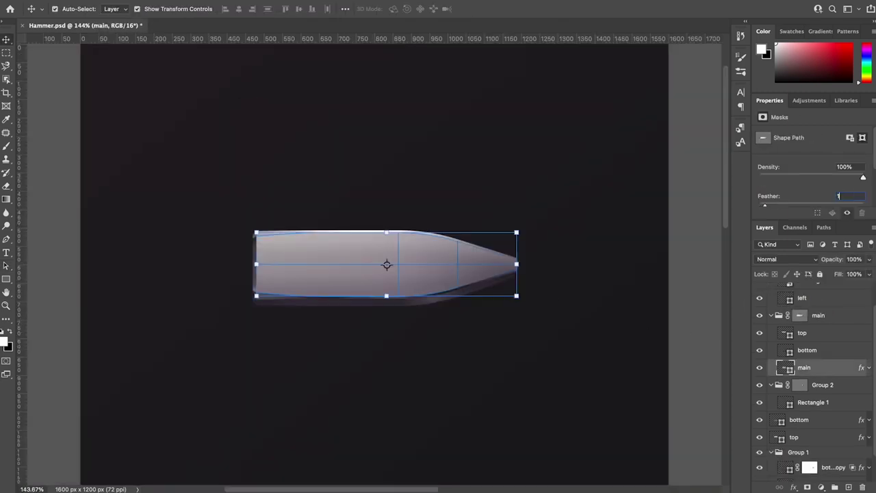
click(800, 315)
click(830, 416)
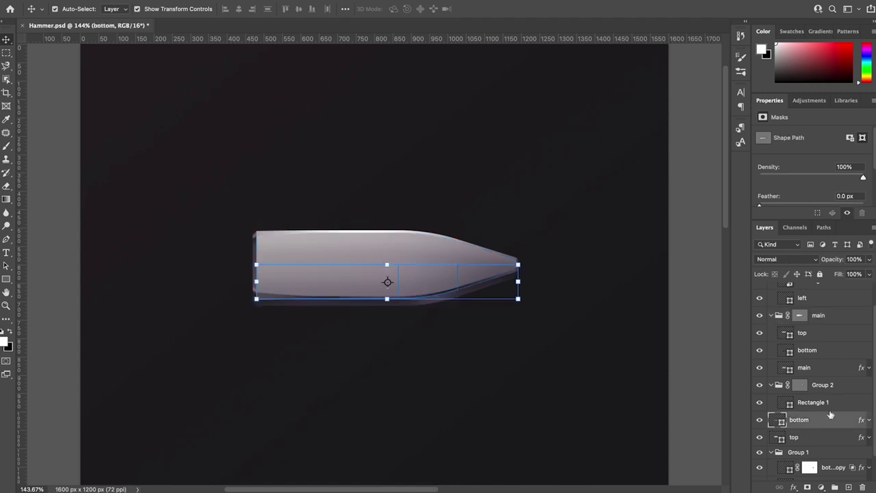
Step: Add a combined 2 px strip to the bottom shape, stretched from the face's top to the lower edge
key(u)
scroll(308, 264, up, 5)
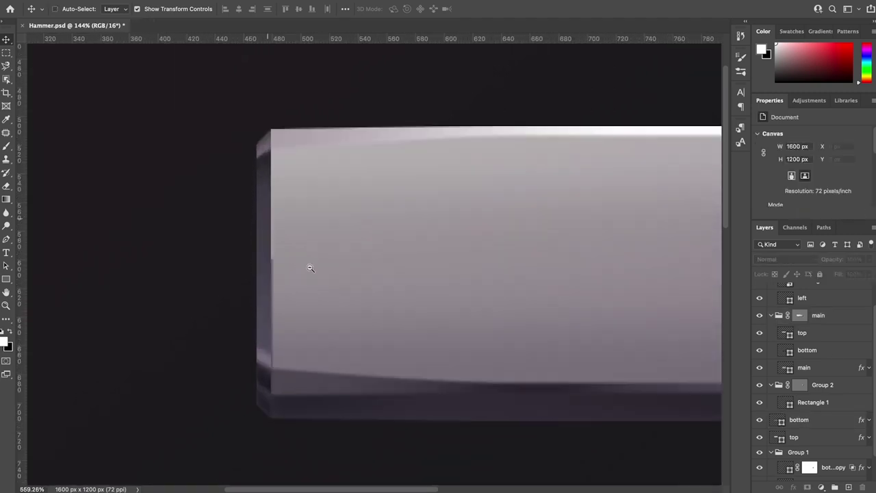
click(318, 9)
click(364, 24)
click(275, 248)
key(Return)
key(a)
click(818, 343)
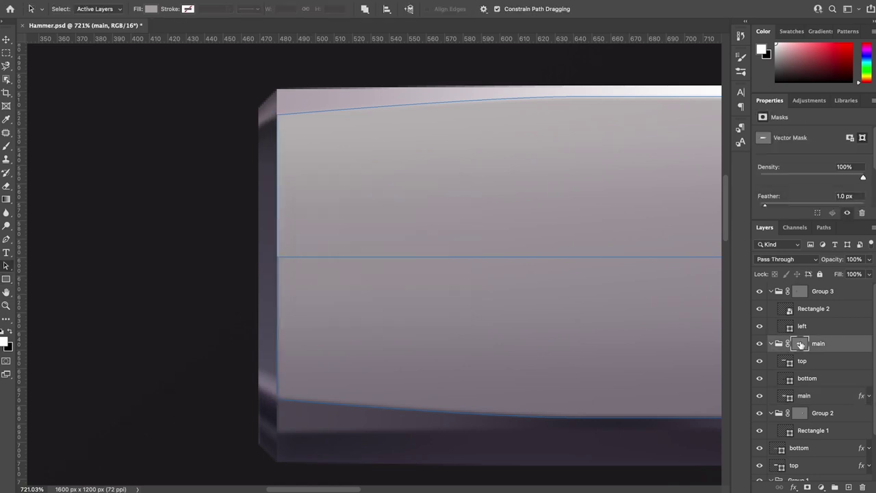
click(827, 448)
drag(275, 399, 272, 430)
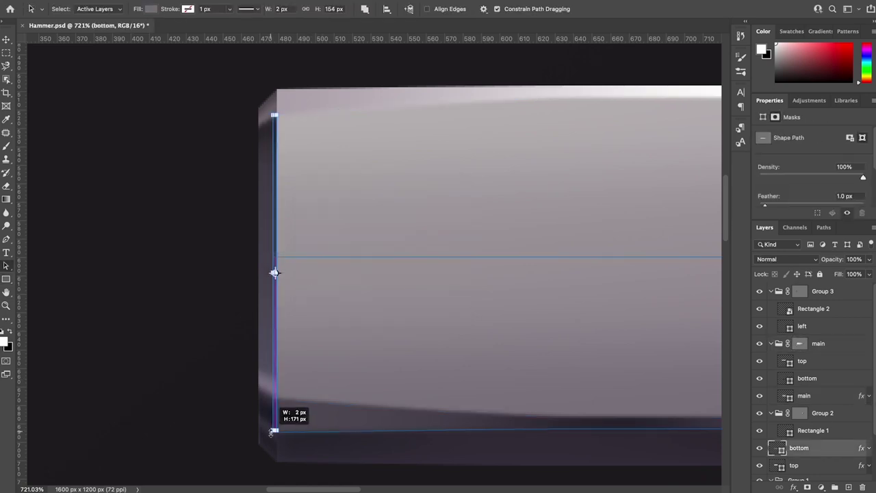
drag(275, 114, 268, 253)
Step: Select the hammer head layers from left downward and merge the shapes into one layer
key(ctrl+0)
key(v)
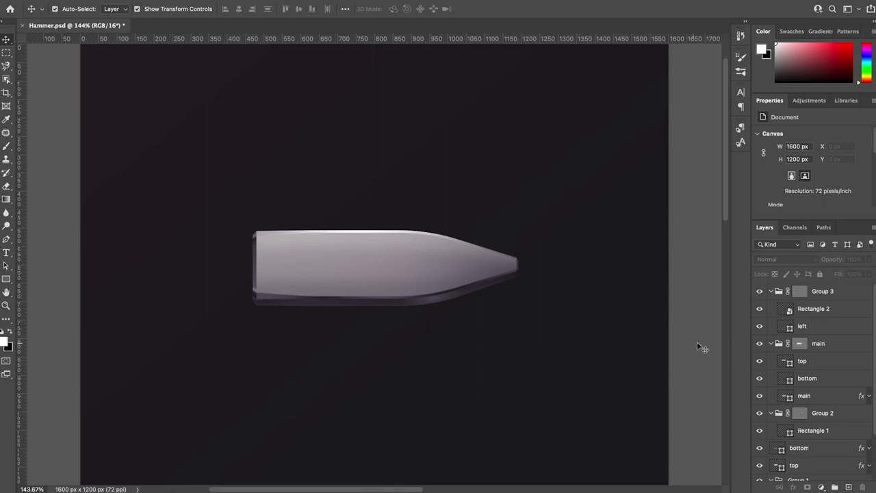
click(832, 326)
scroll(838, 332, down, 3)
shift+click(843, 466)
right_click(844, 468)
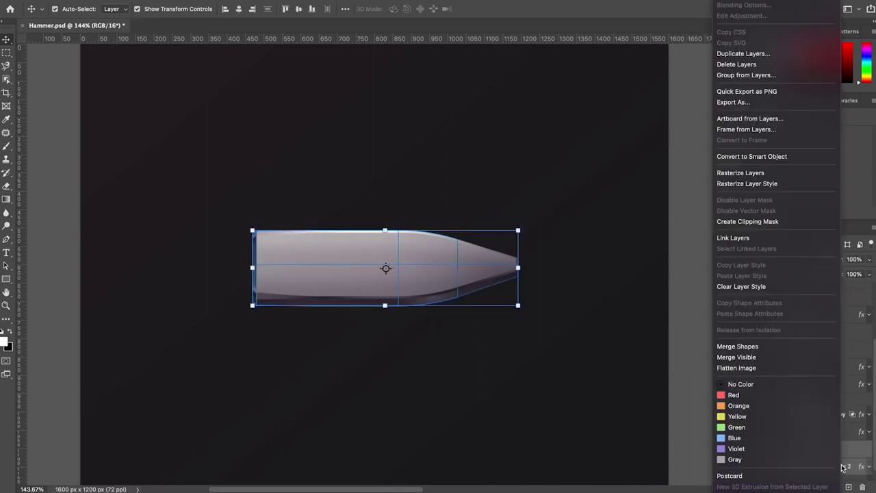
click(798, 349)
Step: Give the merged shape a Drop Shadow with distance 5, size 5 and 20% opacity
double_click(839, 455)
click(505, 225)
double_click(712, 115)
text(5)
double_click(709, 138)
text(5)
double_click(709, 83)
text(20)
Step: Stack four more Drop Shadow effects and apply the layer style
click(578, 227)
click(577, 227)
click(578, 227)
click(577, 228)
scroll(586, 100, up, 1)
click(571, 68)
key(Return)
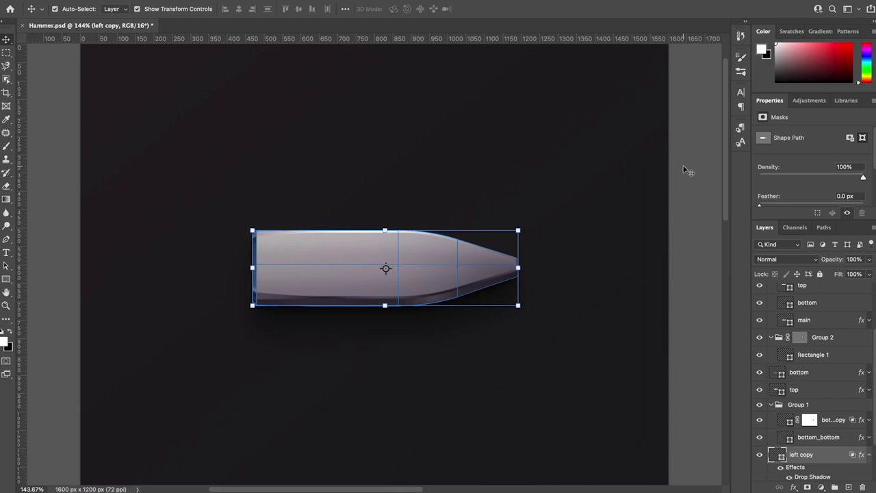
Step: Add a layer mask to the left copy layer and set up a black Brush
click(808, 487)
key(b)
key(x)
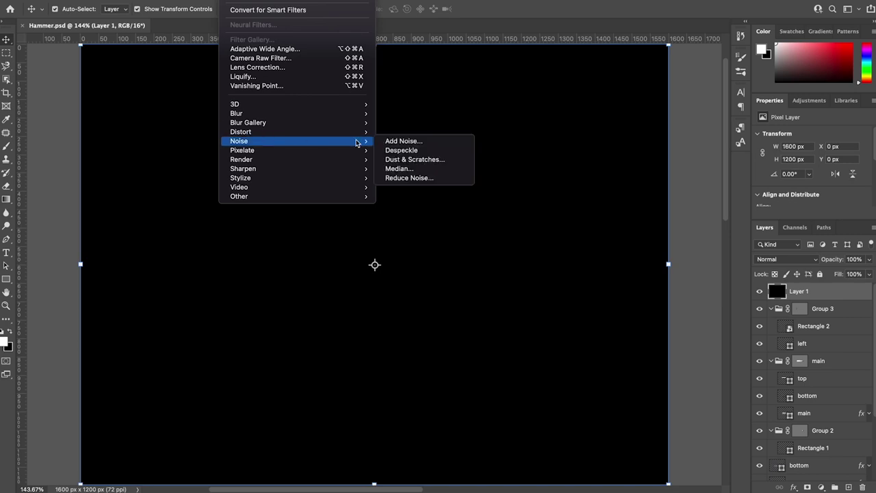
Step: Fill a black layer with noise and motion-blur it into brushed-metal streaks
click(400, 139)
key(Return)
click(261, 19)
click(416, 168)
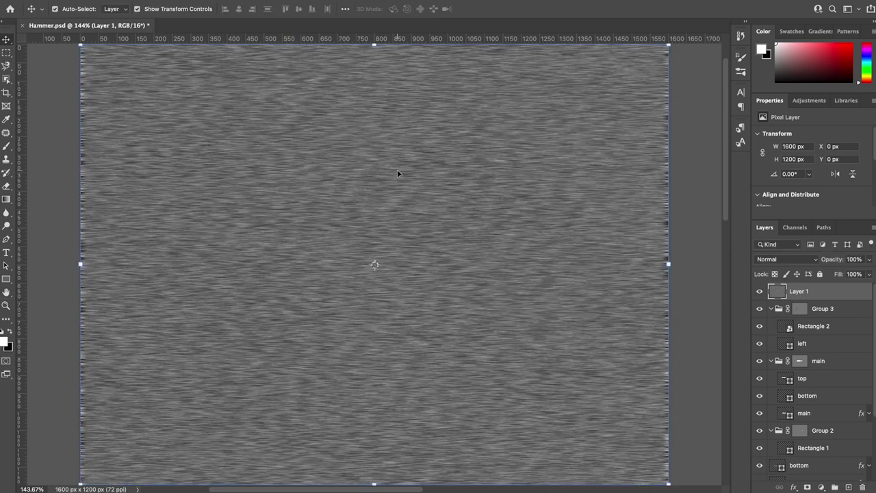
Step: Duplicate the texture, hide the copy, and set Layer 1 to 22% fill with a darkening blend mode
key(ctrl+j)
click(760, 291)
click(798, 308)
click(854, 274)
text(22)
key(Return)
click(816, 260)
click(774, 254)
Step: Show Layer 1 copy again and change its blend mode
click(388, 248)
key(a)
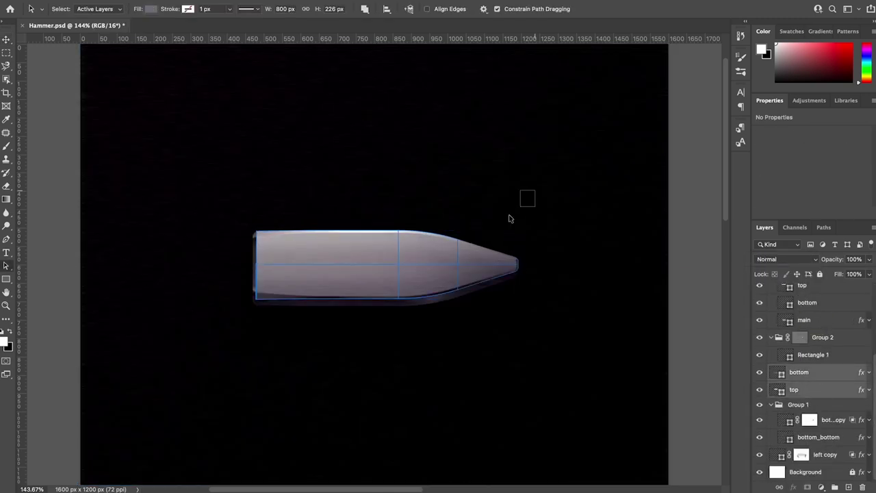
scroll(807, 376, up, 5)
click(801, 309)
click(760, 309)
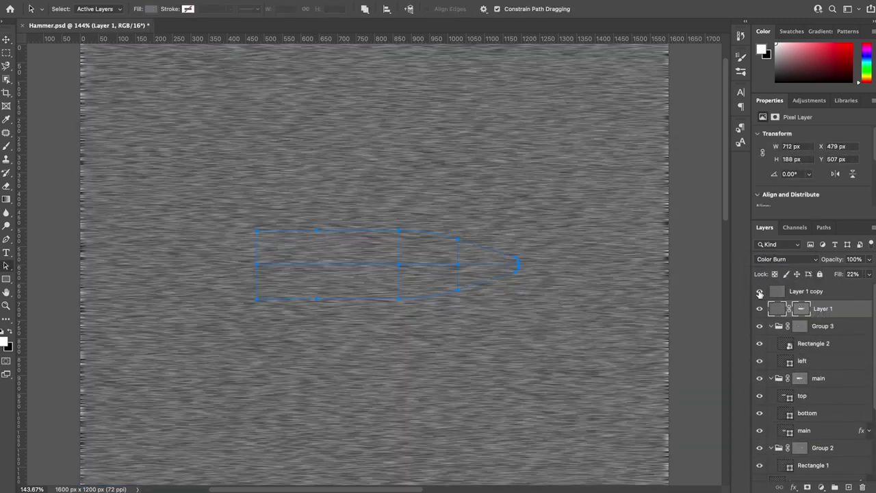
click(807, 259)
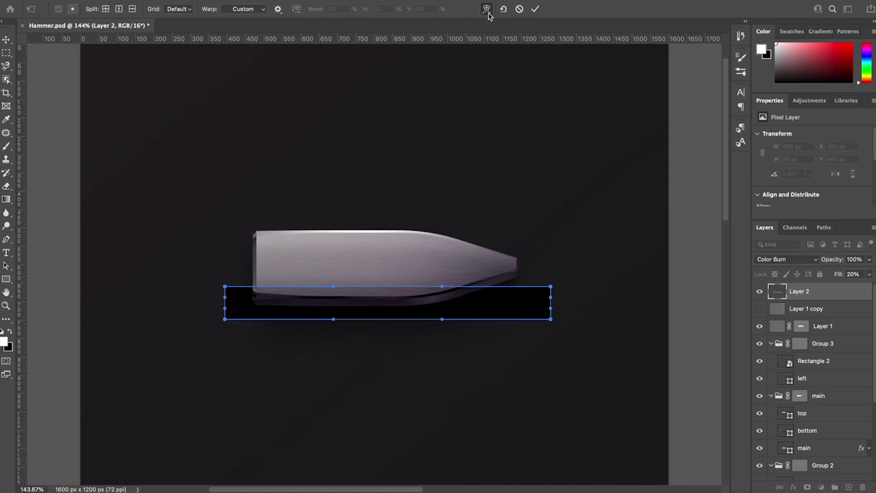
Step: Warp and commit the black shading rectangle under the hammer, then open the path combine options
drag(551, 305, 548, 261)
drag(520, 321, 444, 352)
key(Return)
key(a)
click(372, 9)
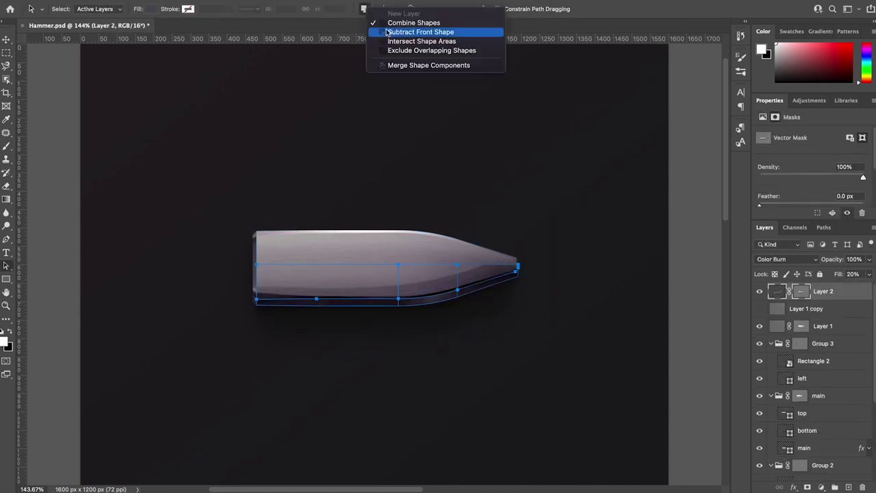
key(v)
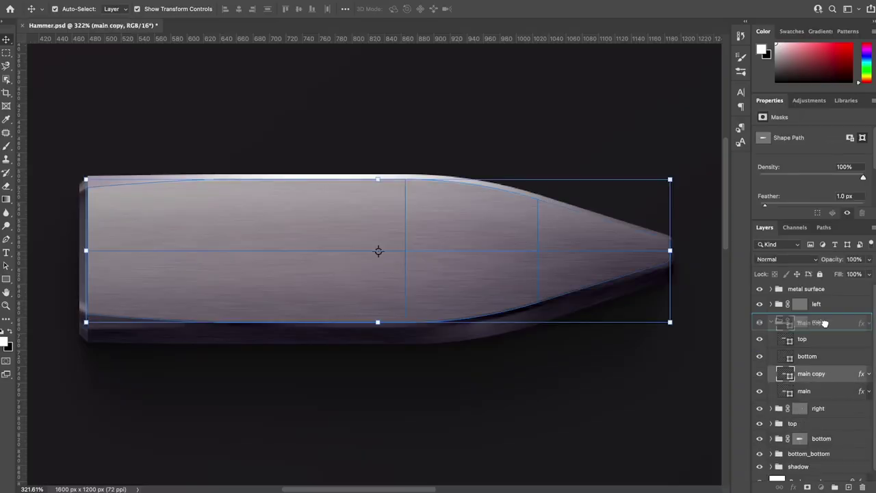
Step: Alt-drag a copy of main higher up, clear its layer style and make its fill transparent
drag(828, 379, 842, 305)
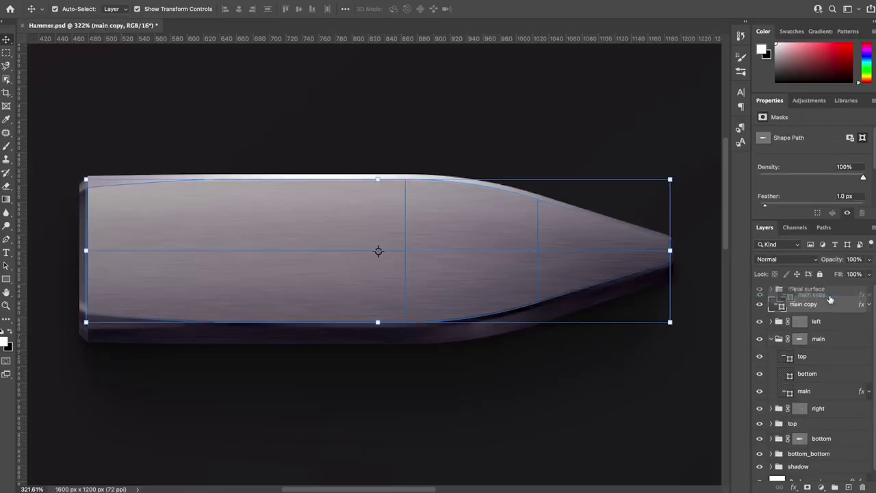
right_click(842, 305)
click(792, 286)
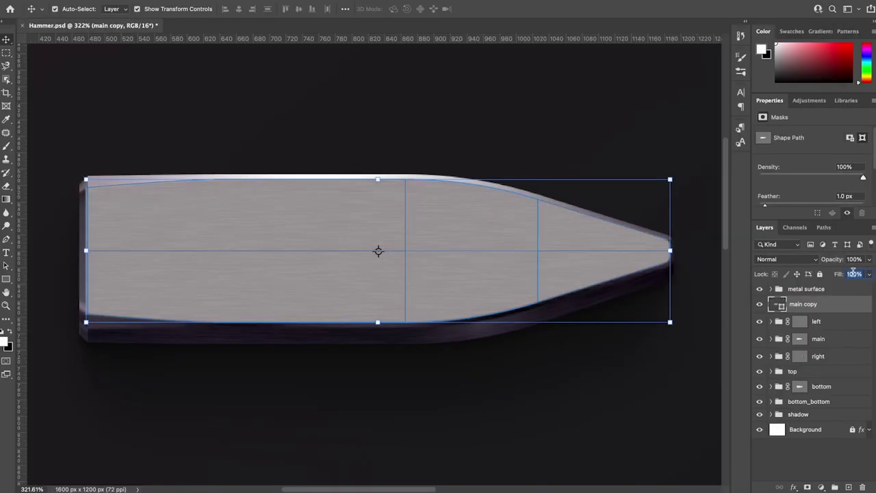
key(ctrl+z)
Step: Give main copy a white Normal-blend Drop Shadow with value 100 and 2 px distance
double_click(849, 310)
click(553, 225)
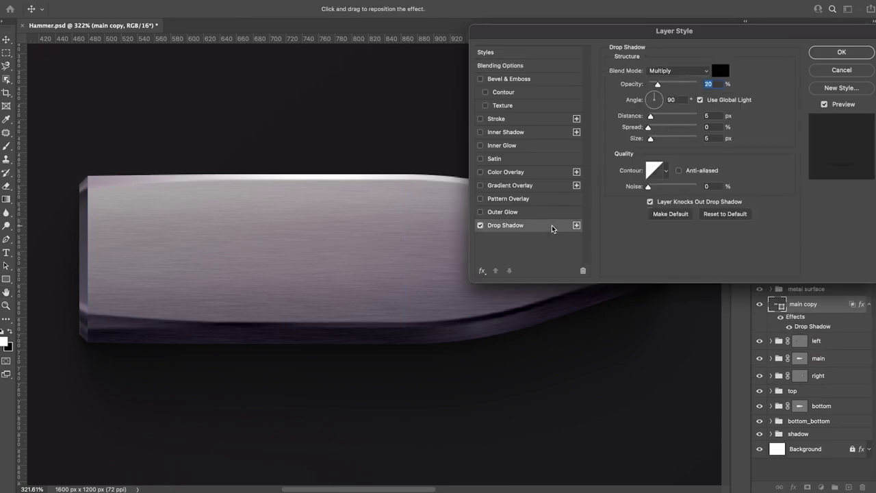
click(677, 71)
click(657, 33)
click(724, 71)
click(591, 209)
key(Return)
text(100)
click(716, 116)
text(2)
key(Return)
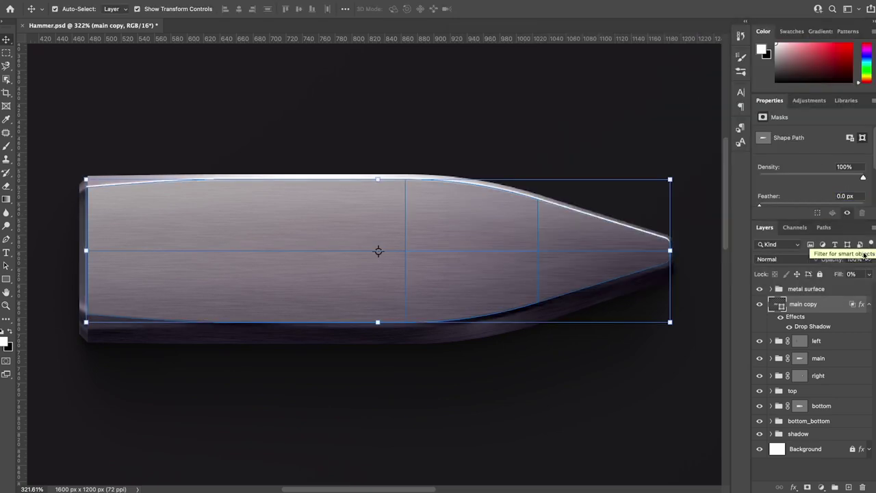
Step: Add a mask to main copy and set up a black brush for painting it
click(869, 304)
click(808, 487)
key(x)
key(b)
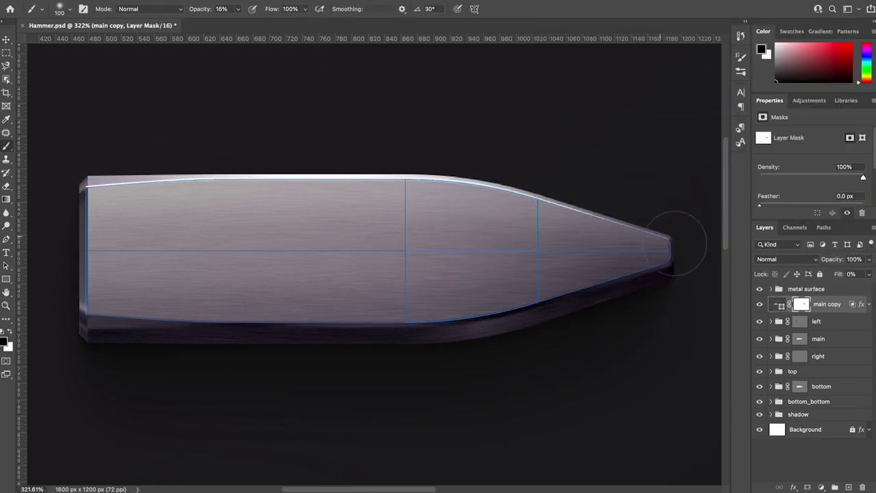
Step: Duplicate into main copy 2 and change its drop shadow to purple with Multiply blending
key(ctrl+j)
double_click(839, 304)
click(541, 225)
click(721, 71)
click(821, 208)
click(685, 73)
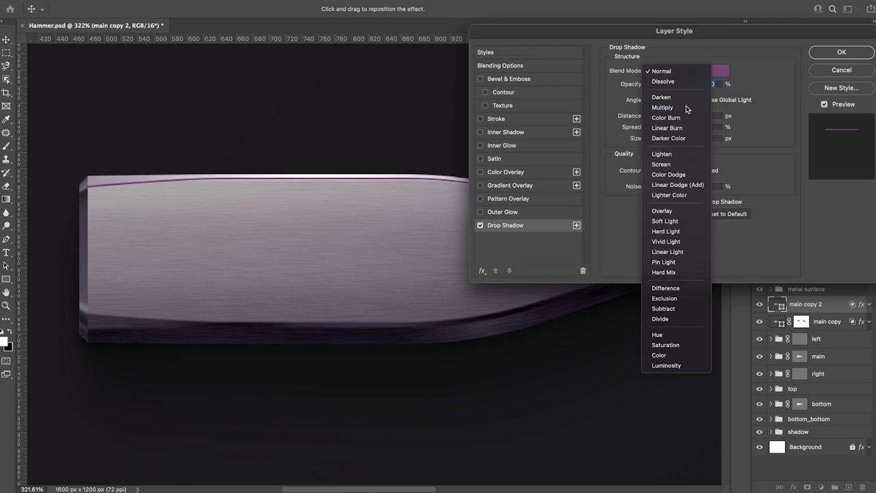
click(662, 107)
click(842, 52)
Step: Add an inverted mask to main copy 2 hiding the purple line, with white brush paint
click(807, 487)
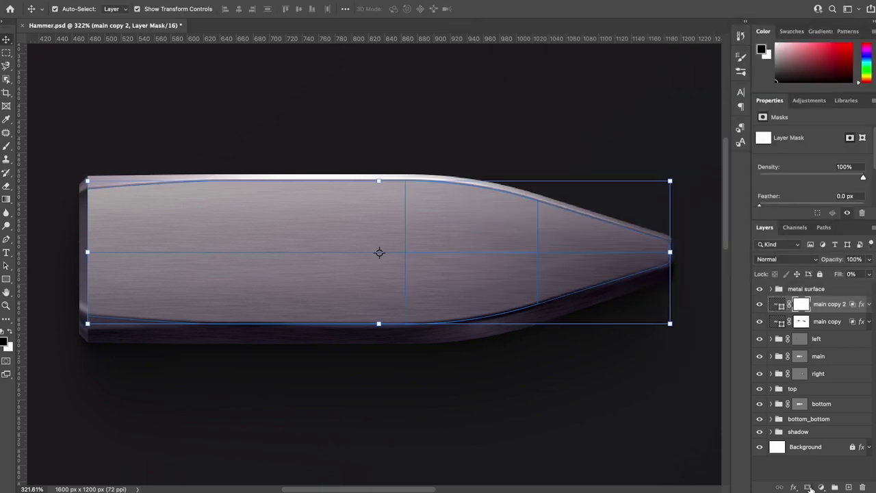
key(ctrl+i)
key(b)
key(x)
key(v)
Step: Expand the bottom group and duplicate its bottom shape layer
click(715, 218)
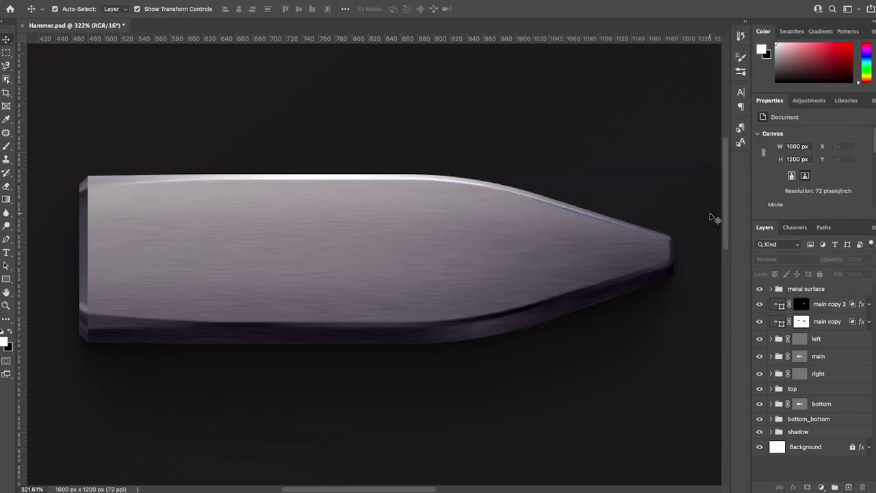
click(771, 404)
click(772, 424)
key(ctrl+j)
Step: Move bottom copy under the metal surface, clear its layer style and set Fill to 0%
drag(772, 421, 787, 300)
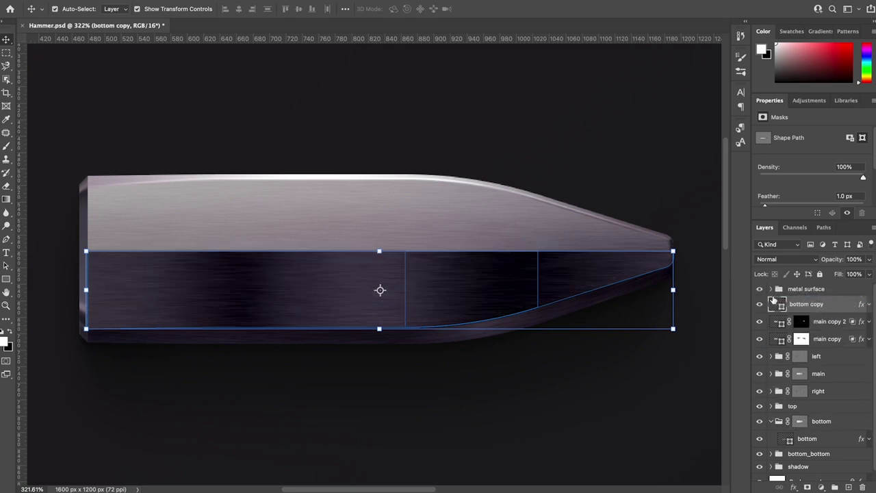
click(772, 421)
right_click(851, 304)
click(838, 288)
click(851, 274)
text(0)
Step: Give bottom copy a black drop shadow with Normal blend mode
double_click(846, 308)
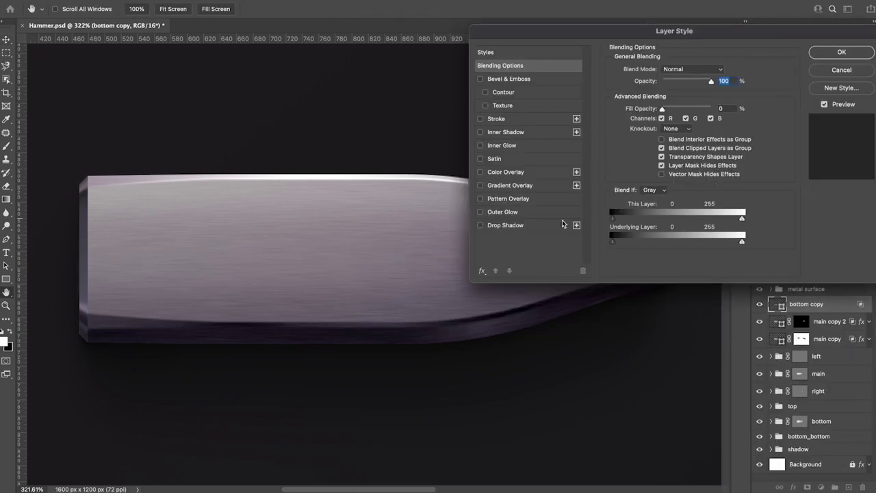
click(563, 224)
click(720, 70)
click(599, 457)
key(Return)
click(691, 70)
click(725, 31)
key(Return)
Step: Collapse bottom copy's effects and add a painted mask to it
click(860, 195)
click(870, 304)
alt+click(808, 487)
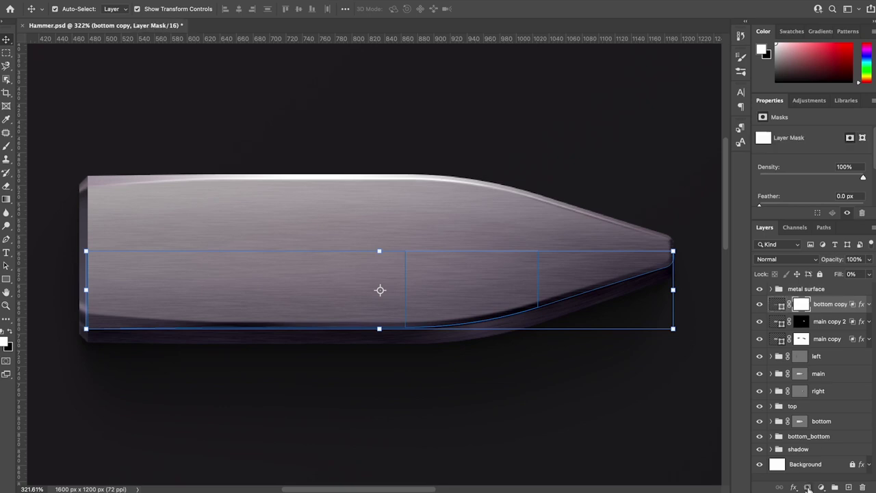
key(b)
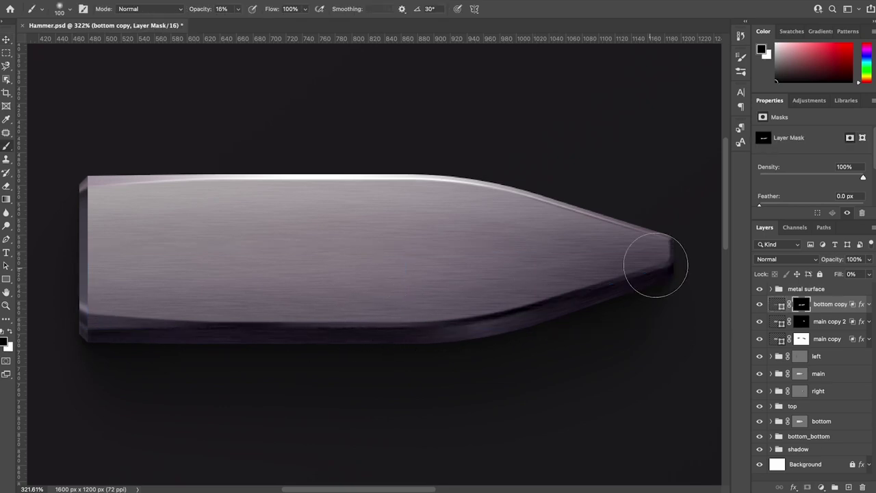
key(v)
Step: Duplicate the main shape as main copy 3 on top, clear its styles and set Fill 0%
key(ctrl+j)
drag(827, 339, 821, 295)
right_click(822, 296)
click(801, 286)
click(802, 306)
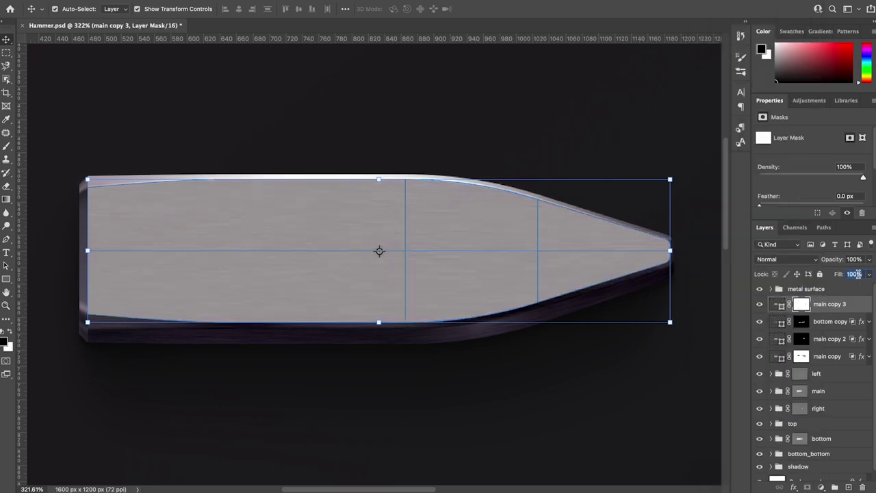
text(0)
Step: Give main copy 3 a white (ffffff) drop shadow at 100, with Layer Mask Hides Effects enabled
double_click(861, 304)
click(556, 226)
click(720, 71)
text(ffffff)
key(Return)
text(100)
click(567, 66)
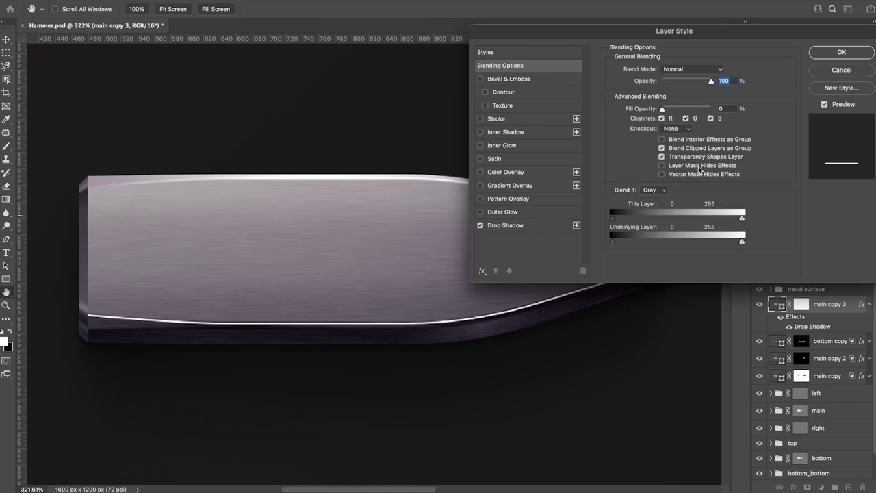
click(699, 170)
key(Return)
Step: Mask main copy 3 and paint the highlight back along the lower edge
click(868, 304)
alt+click(822, 487)
key(b)
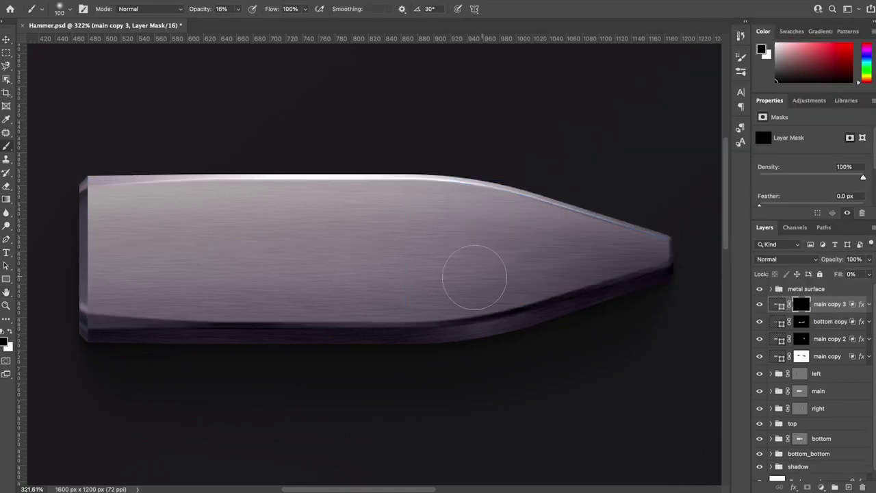
drag(215, 318, 196, 312)
Step: Zoom in and draw a thin white glint along the top-left edge, feathered 1.8 px
key(v)
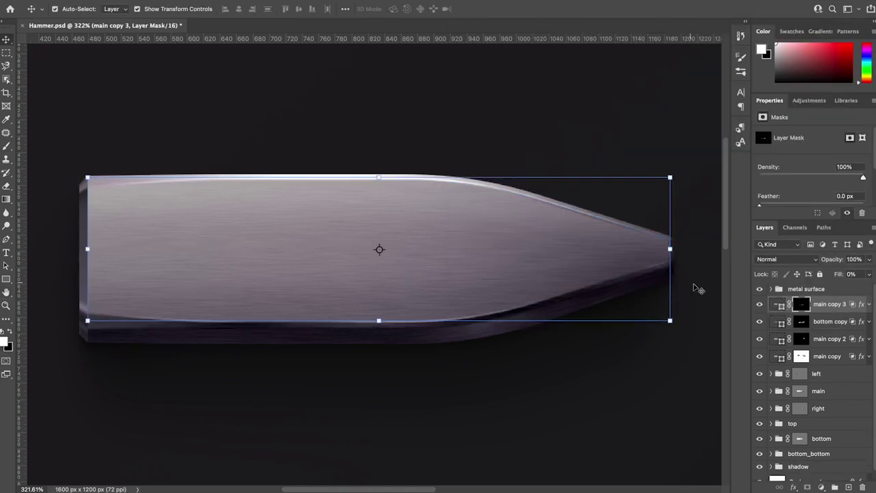
scroll(84, 185, up, 5)
key(p)
click(94, 190)
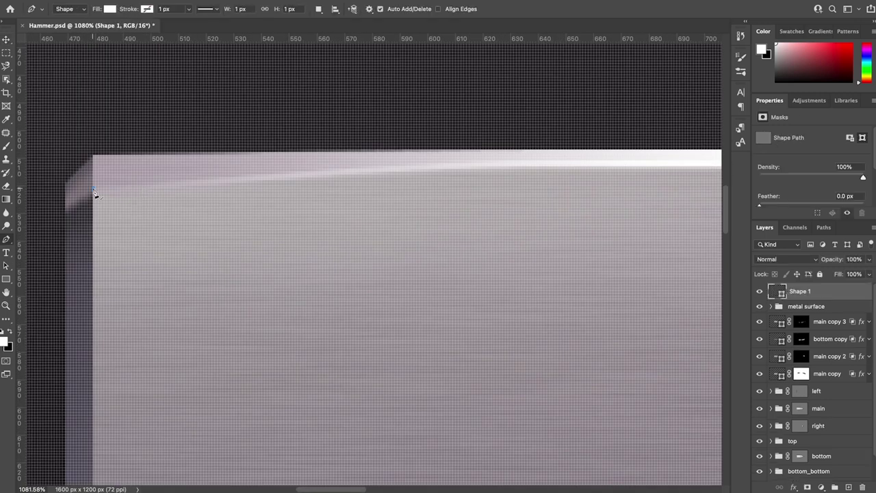
click(370, 167)
click(363, 174)
click(176, 188)
click(93, 193)
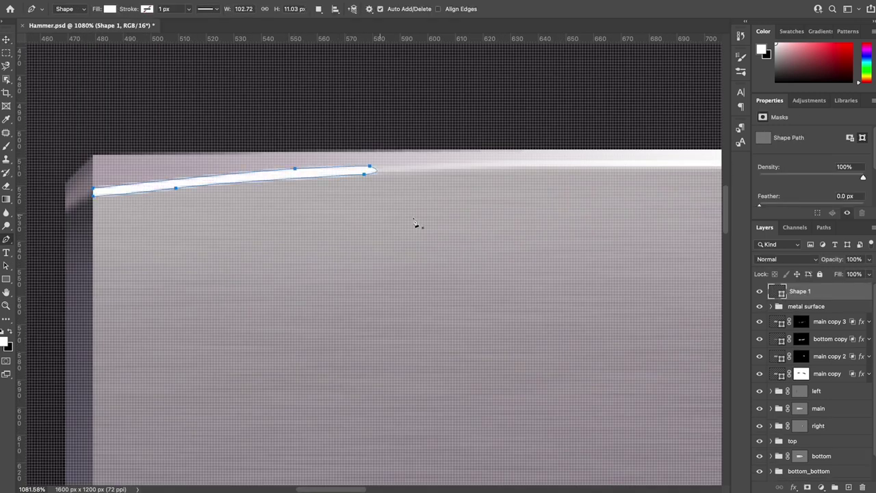
text(1.8)
Step: Duplicate the glint, stretch the copy along the top edge, and group both shapes
key(ctrl+j)
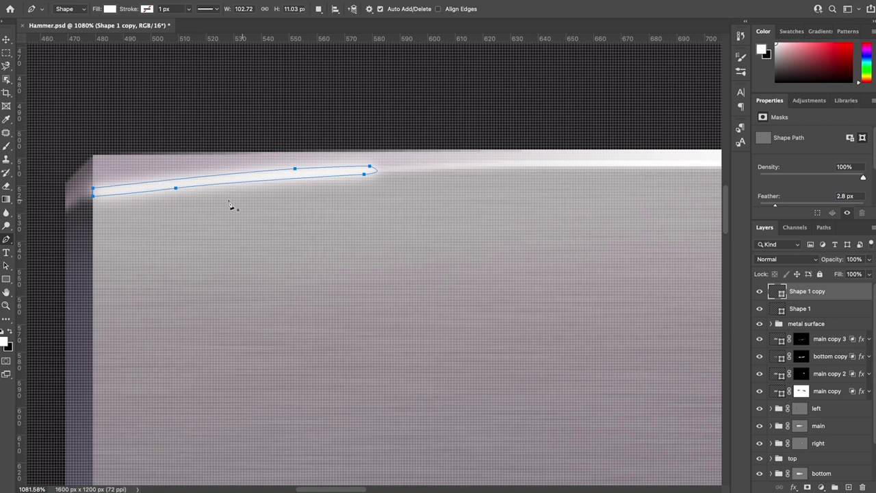
key(a)
drag(334, 168, 395, 168)
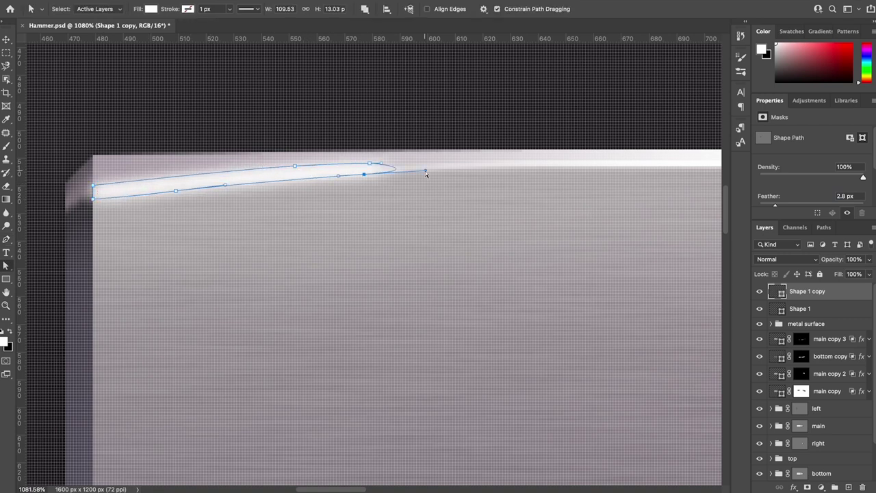
key(v)
key(ctrl+g)
Step: Mask the glint group, fade part of it, and move Group 1 below the metal surface
click(808, 487)
key(b)
key(x)
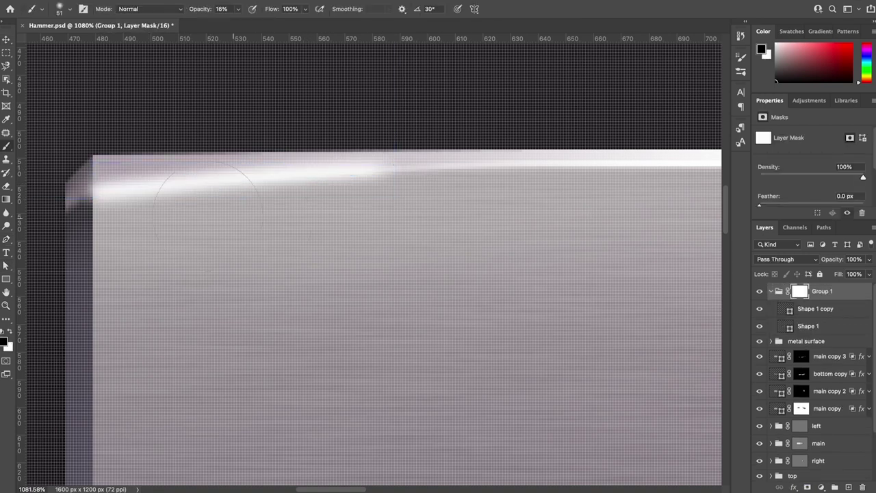
drag(137, 181, 404, 170)
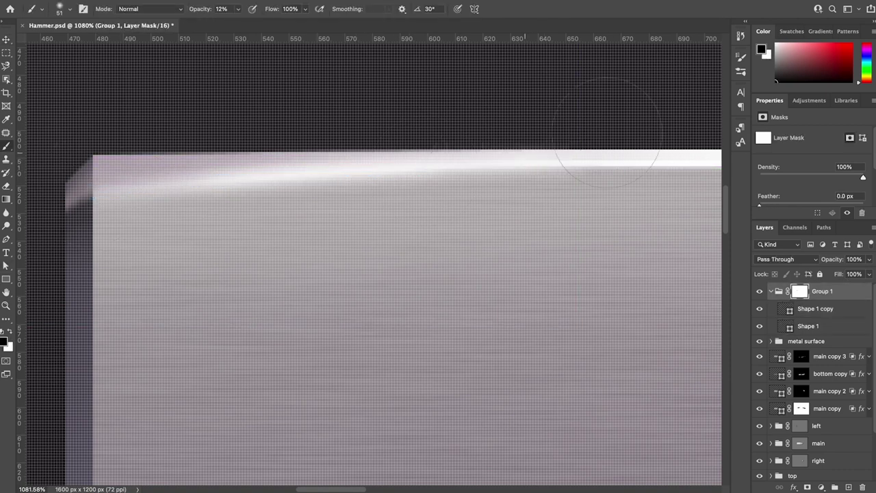
key(v)
click(771, 291)
drag(771, 291, 772, 307)
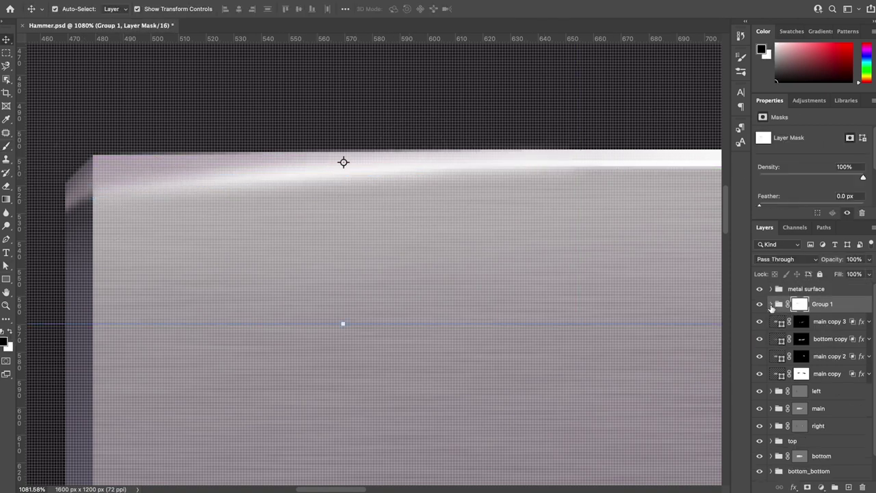
scroll(395, 231, down, 5)
scroll(415, 62, down, 5)
Step: Draw a black shadow shape along the lower-left edge and add a 5.7 px feathered copy
key(p)
click(132, 266)
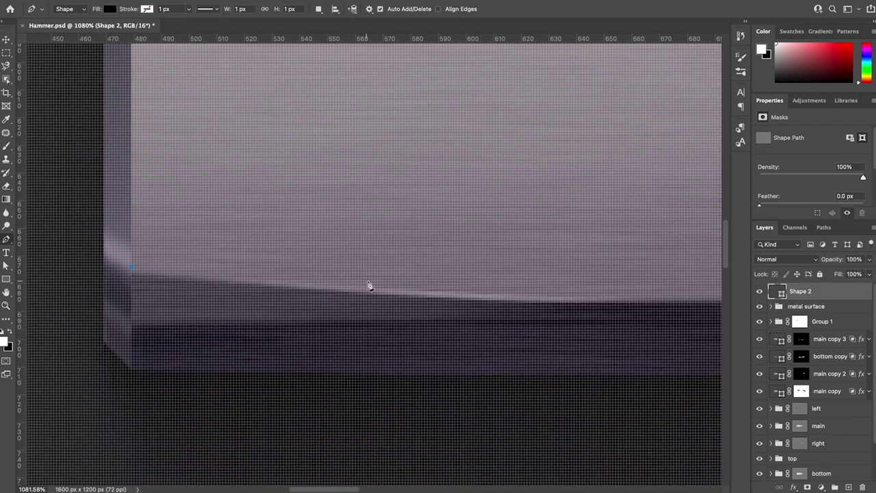
click(581, 299)
key(a)
double_click(777, 291)
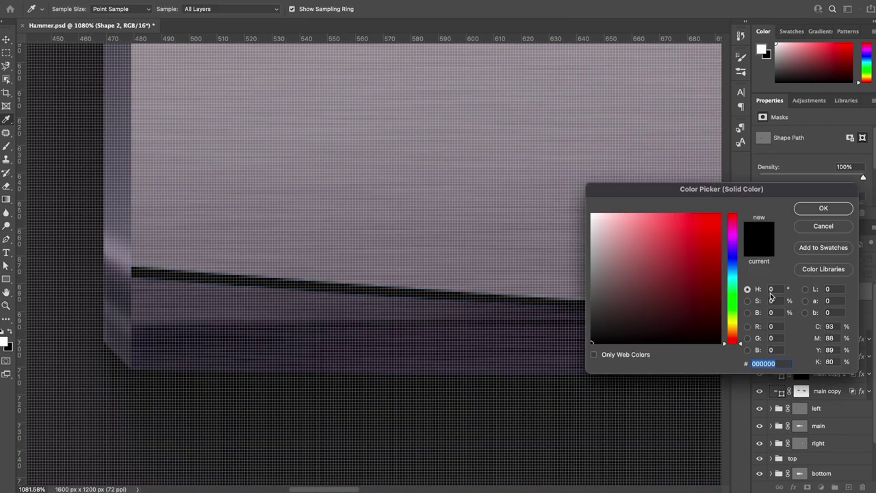
click(822, 206)
click(845, 196)
key(ctrl+j)
text(5.7)
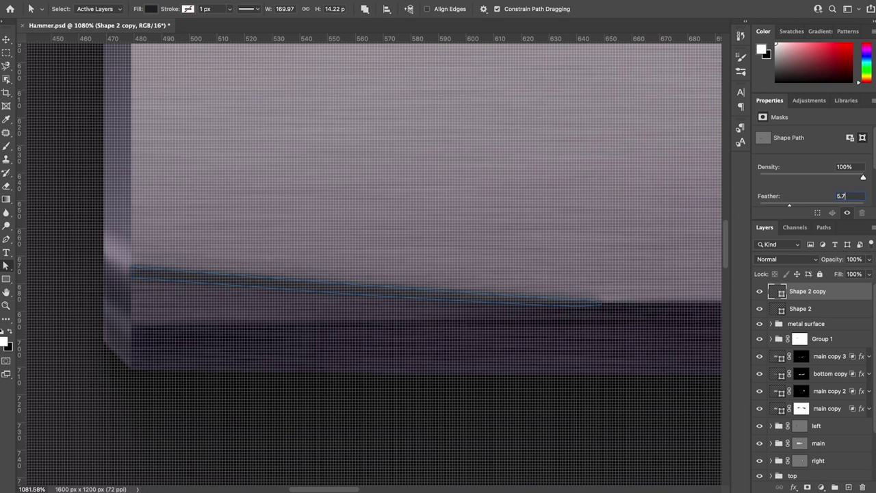
text(v)
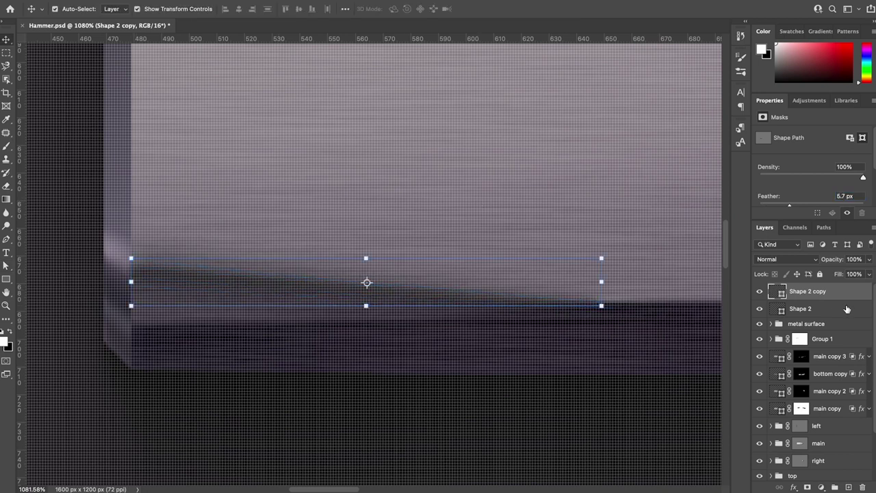
Step: Group the shadow shapes as Multiply Group 2, paint its mask, and move it below Group 1
key(ctrl+g)
click(786, 259)
click(794, 312)
click(807, 486)
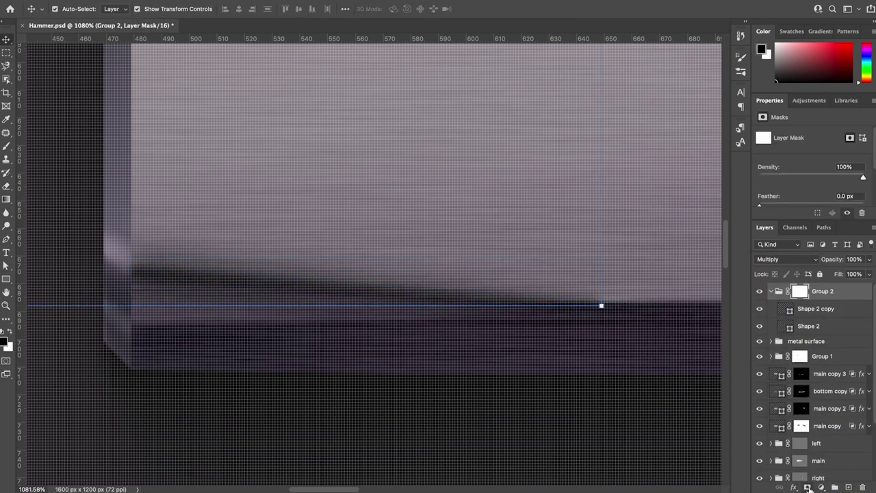
key(b)
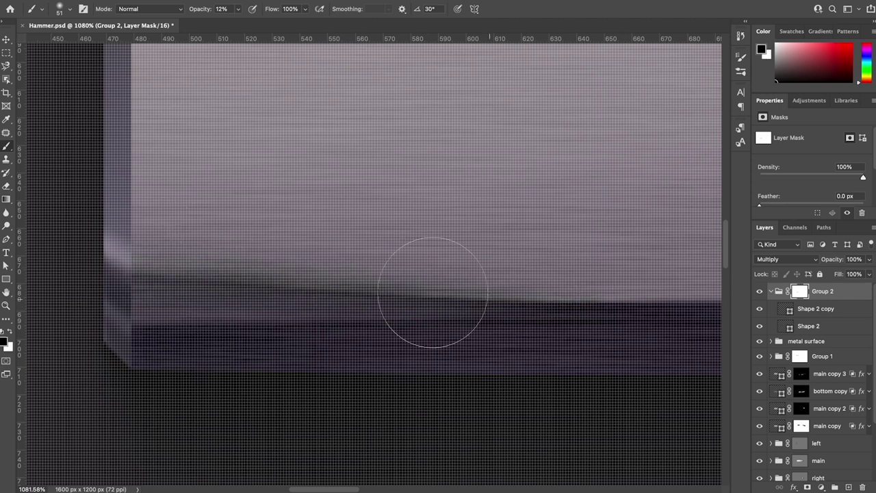
key(v)
key(ctrl+bracketleft)
key(ctrl+bracketleft)
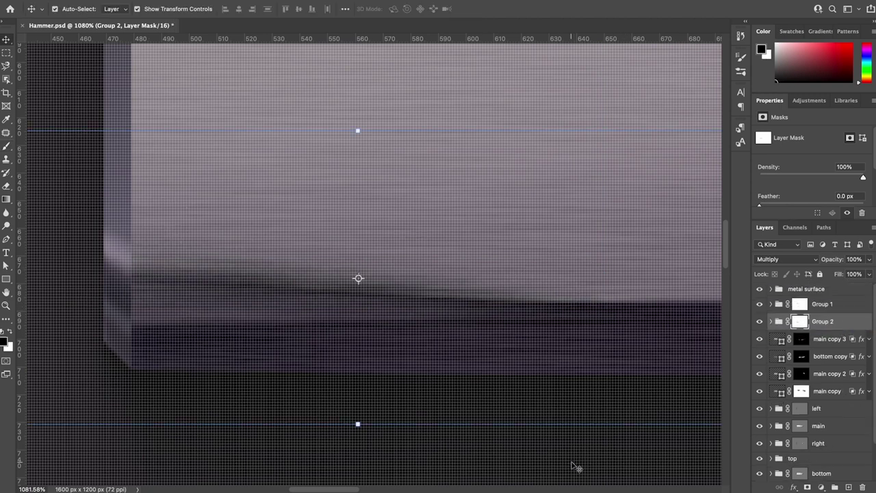
Step: Draw the thin sliver Shape 3 along the head's bottom-left edge with a light grey fill
key(p)
click(131, 314)
drag(413, 314, 451, 315)
click(133, 336)
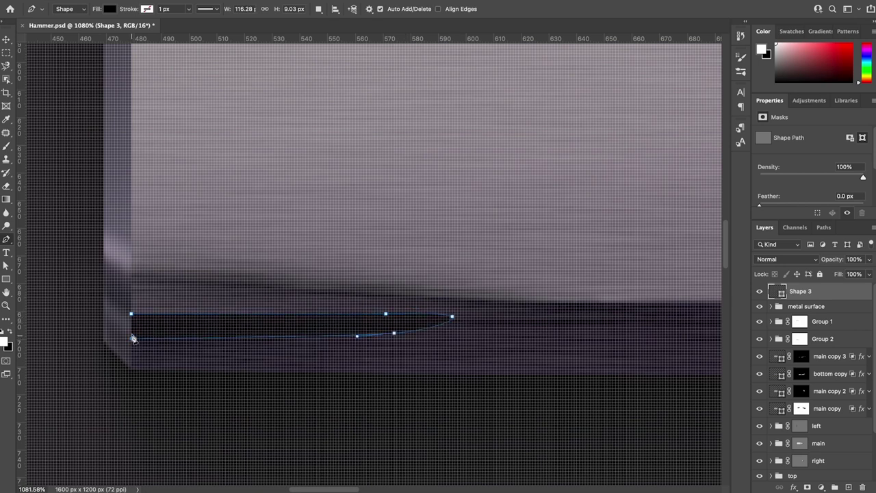
click(131, 314)
ctrl+click(395, 324)
double_click(779, 293)
key(Return)
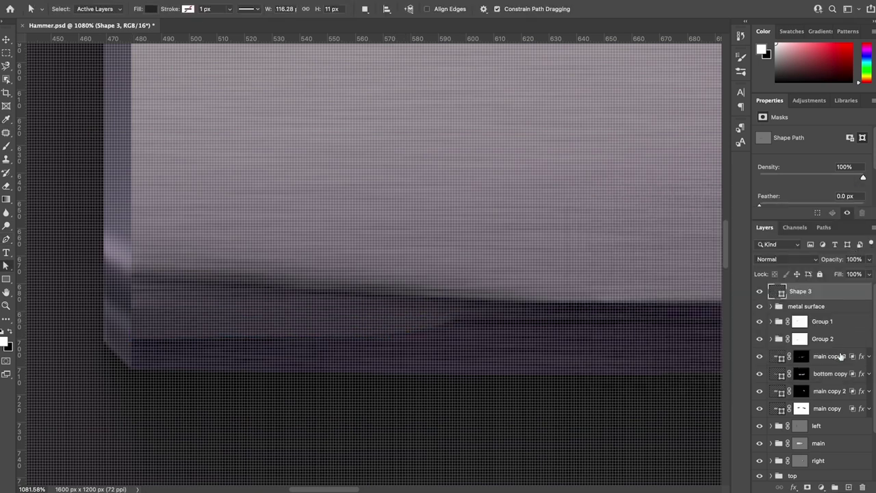
Step: Move Shape 3 below Group 2 and paint a layer mask on it
key(v)
drag(800, 291, 800, 347)
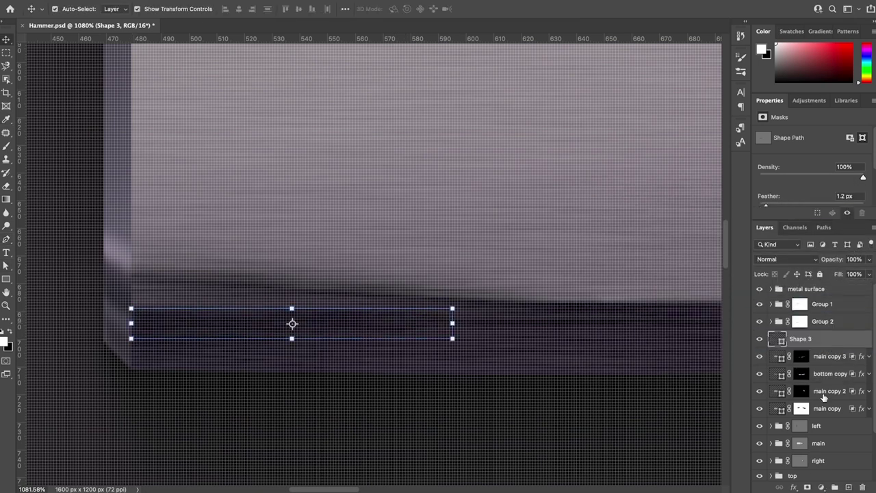
click(809, 487)
key(b)
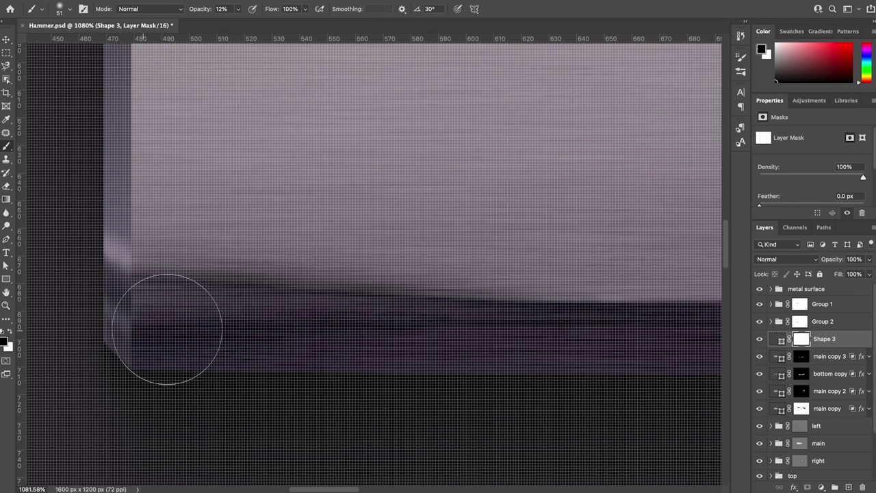
key(v)
scroll(342, 387, down, 5)
click(256, 278)
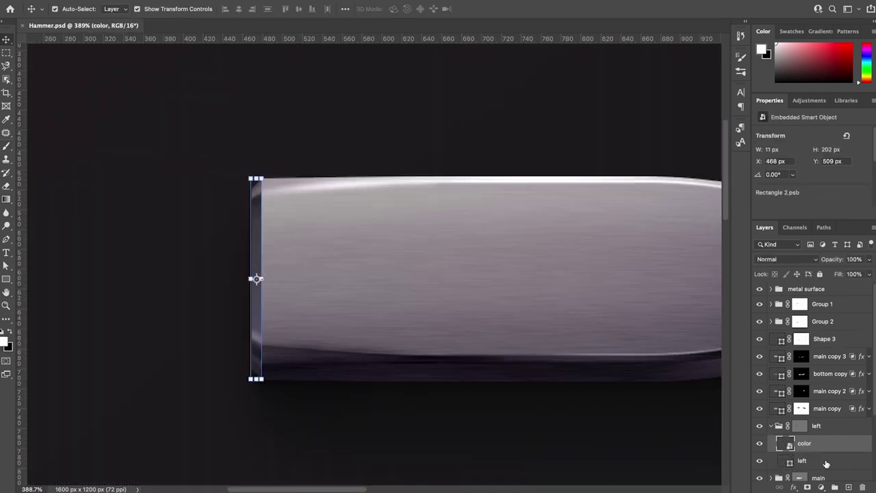
Step: Duplicate the left layer as a 0%-fill copy and give it an Inner Shadow
drag(826, 464, 820, 443)
text(0)
key(Return)
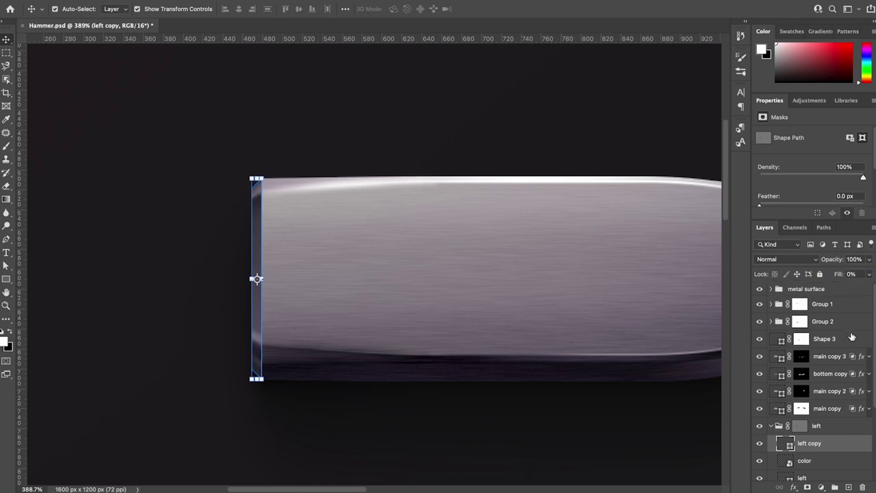
double_click(842, 441)
click(559, 132)
click(721, 71)
key(Escape)
key(Return)
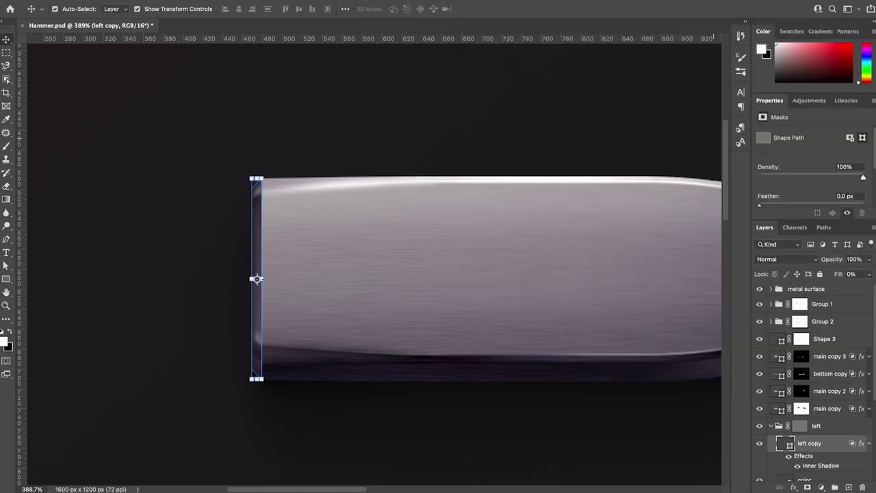
Step: Paint a layer mask on left copy's top corner, then fit the whole image on screen
click(807, 487)
key(b)
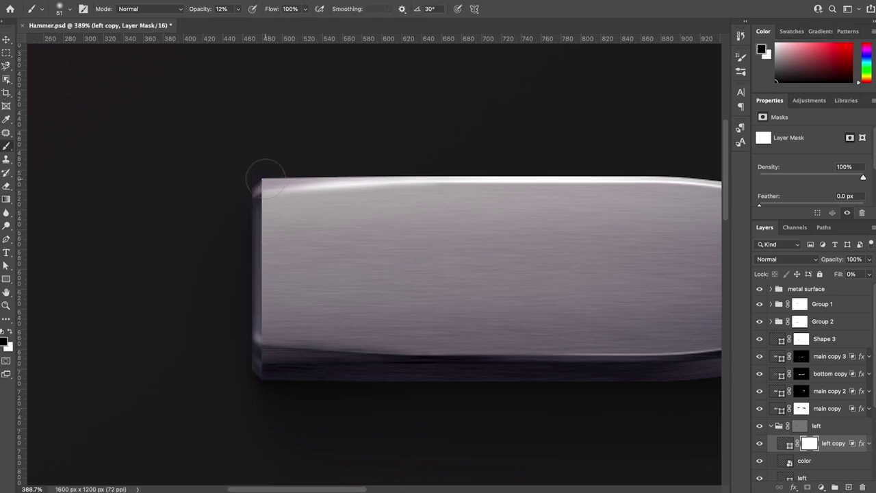
key(v)
click(406, 434)
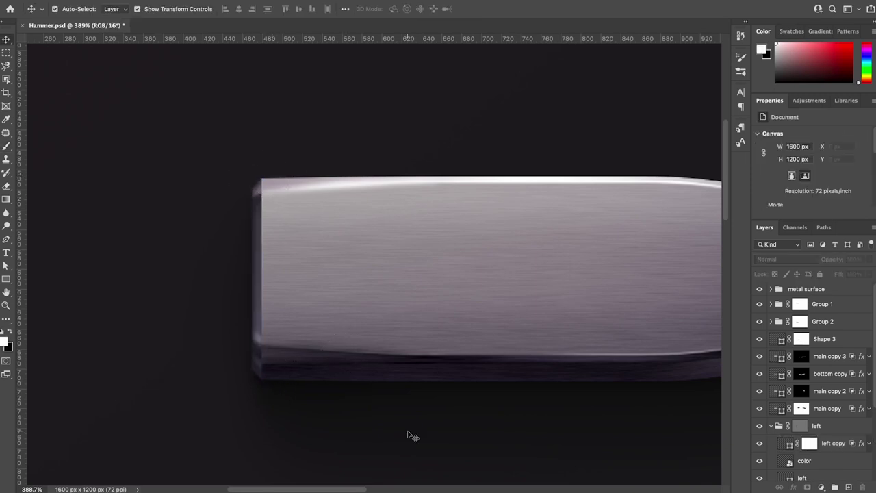
key(ctrl+0)
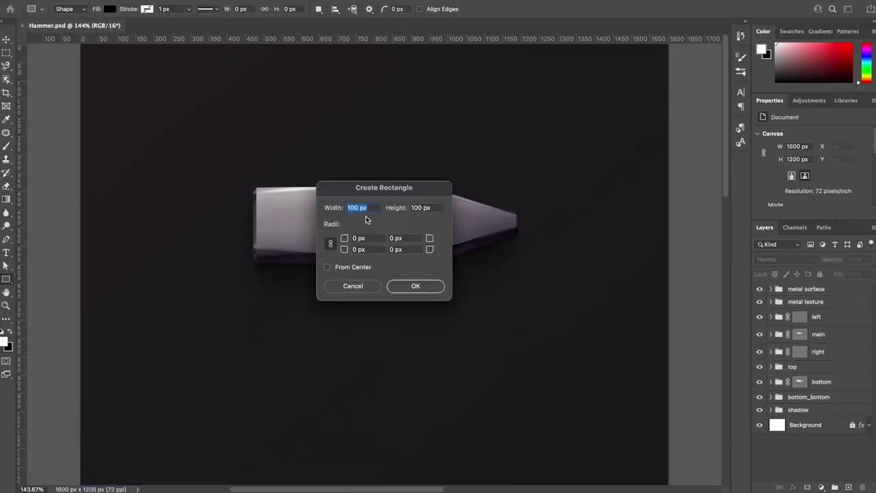
Step: Reshape the handle outline with the Pen tool and fit the image on screen
key(p)
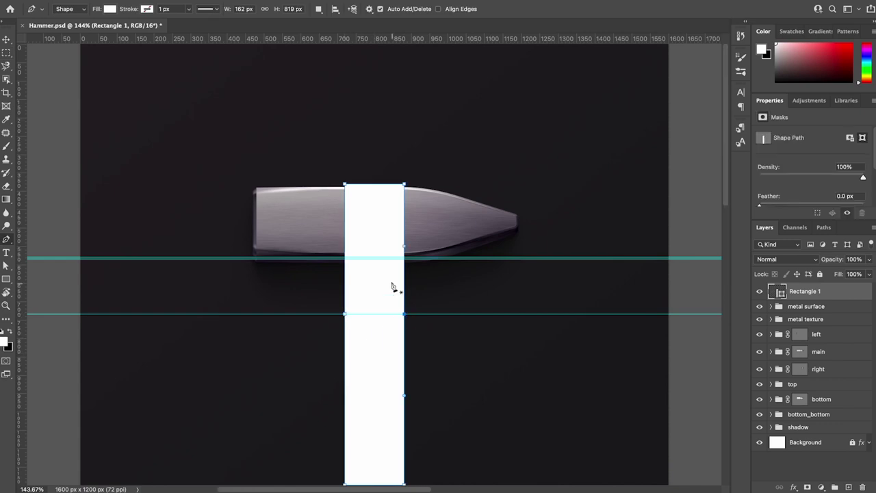
scroll(410, 262, up, 5)
key(ctrl+0)
key(a)
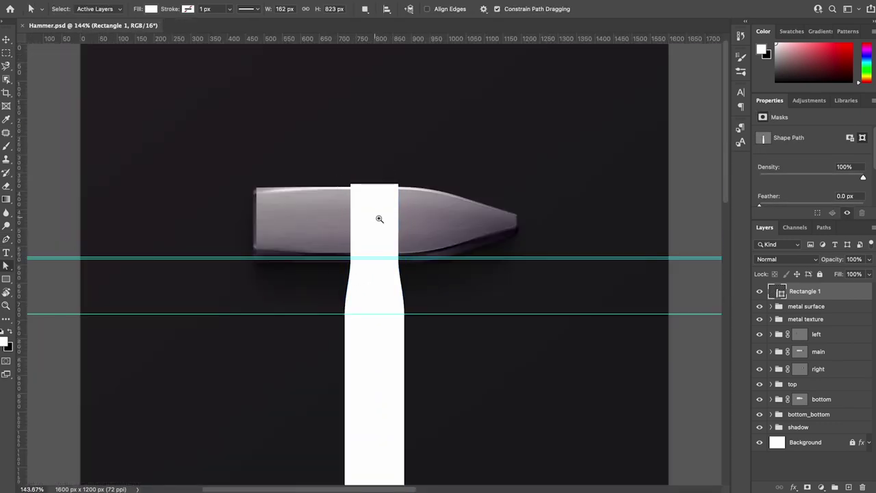
scroll(379, 219, up, 5)
Step: Combine a 162 × 196 px rectangle with the handle at its top
key(u)
click(320, 9)
click(345, 30)
click(271, 70)
text(196)
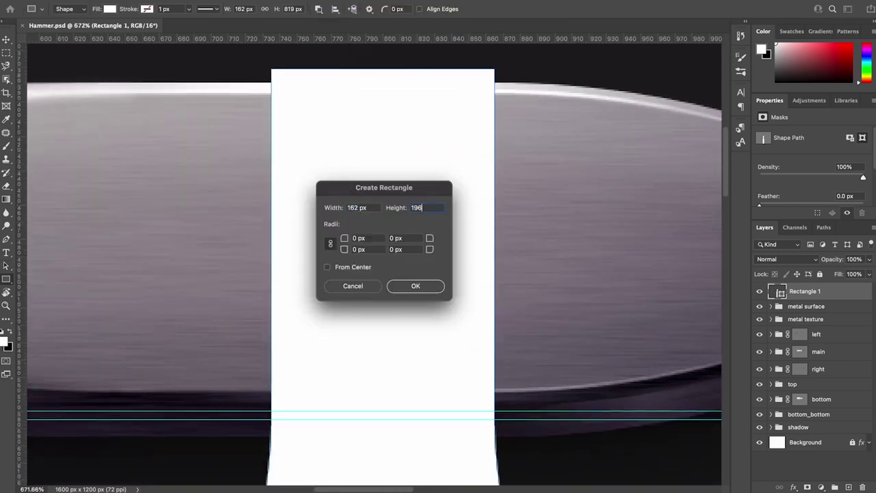
key(Return)
Step: Combine a 30 × 8 px ellipse with the handle and group the handle shape
right_click(7, 279)
click(41, 287)
click(318, 8)
click(345, 29)
text(8)
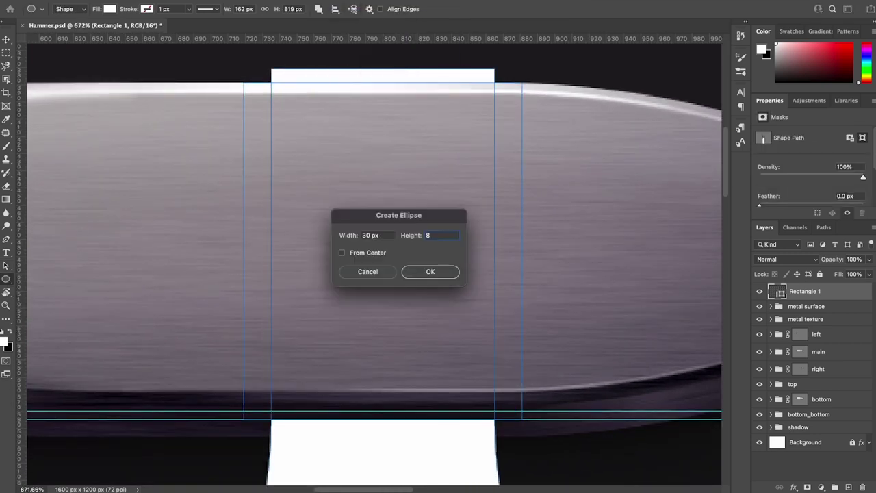
key(Return)
key(a)
key(ctrl+0)
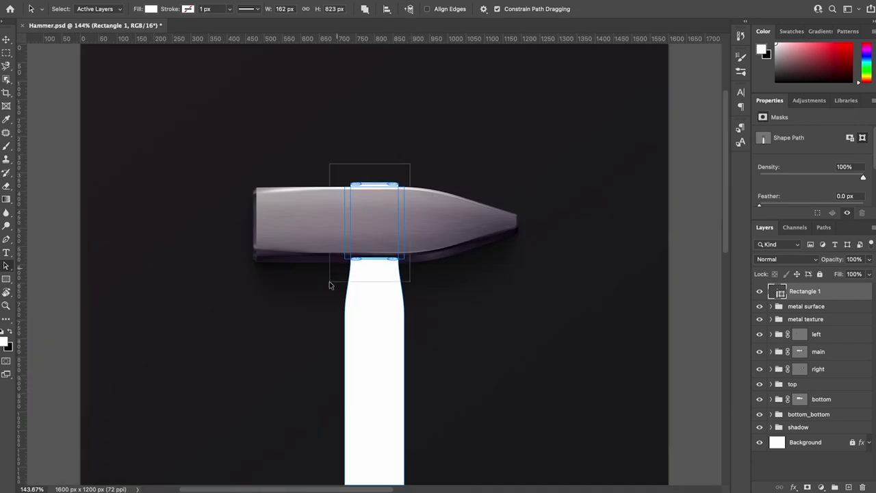
key(ctrl+g)
Step: Place wood.jpg over the handle at 35% fill and colour Rectangle 1 dark brown
drag(533, 121, 396, 308)
key(Return)
drag(859, 274, 832, 274)
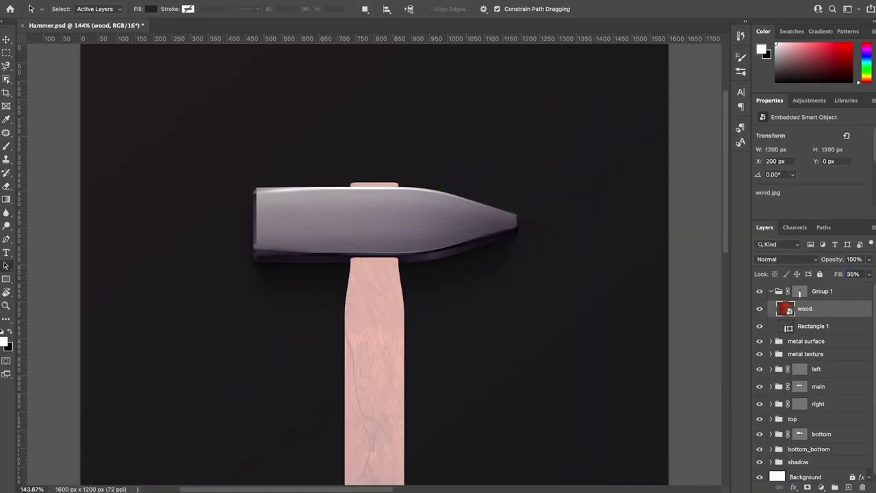
double_click(791, 329)
click(636, 317)
key(Return)
Step: Draw Rectangle 2 on the handle at 10% fill with a layer mask for feathering
key(u)
click(375, 233)
click(435, 291)
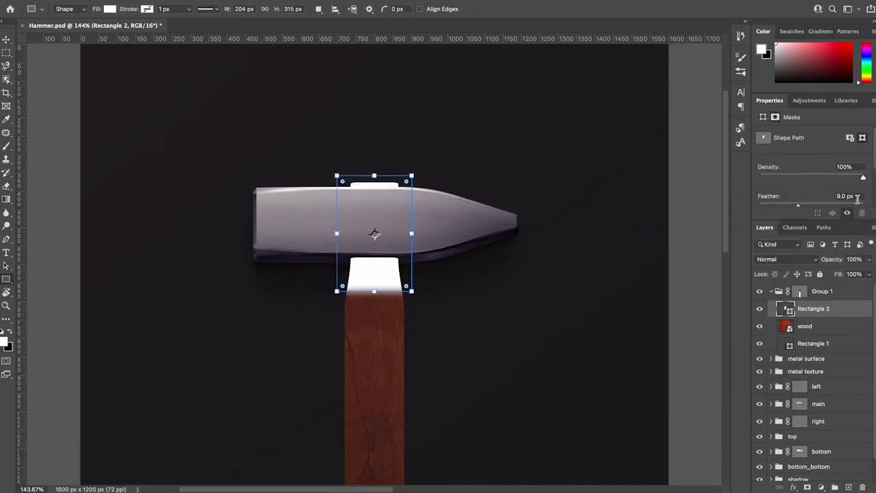
key(shift+1)
key(v)
click(808, 487)
key(b)
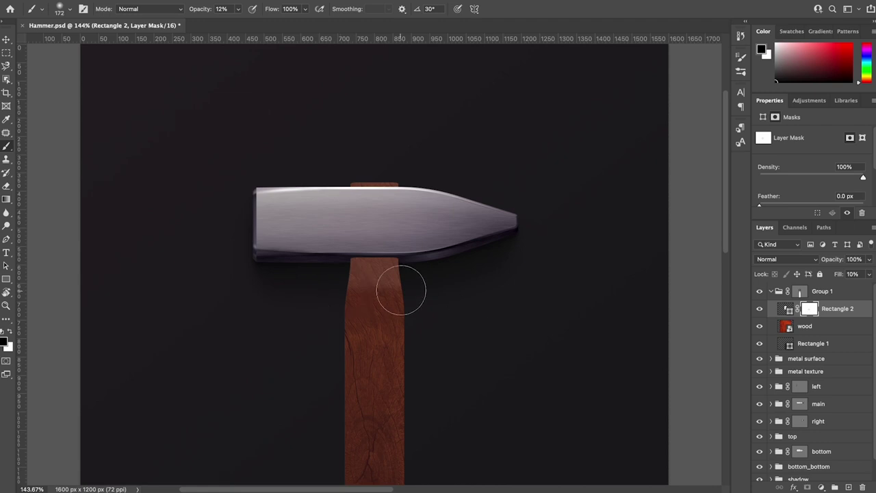
Step: Draw Rectangle 3 as a strip on the handle's left edge and set its shape combination
key(v)
key(u)
click(344, 183)
key(Return)
key(v)
drag(382, 286, 338, 286)
key(a)
click(365, 9)
click(404, 34)
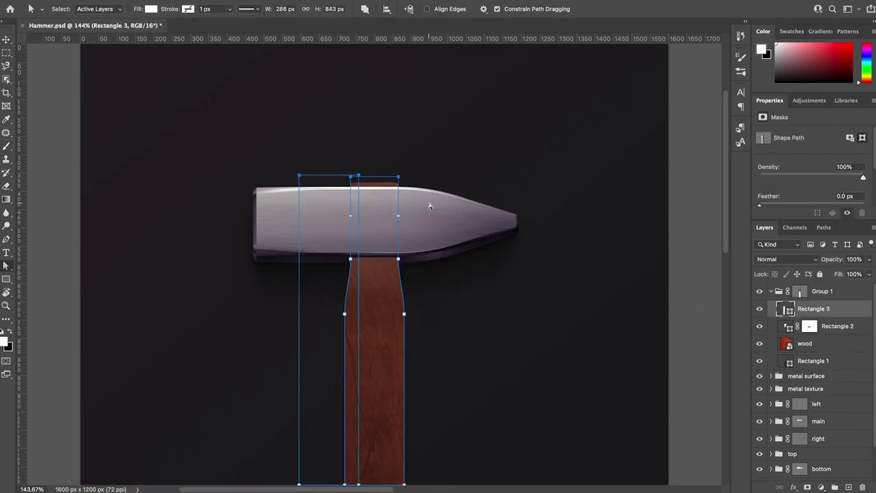
Step: Colour the Rectangle 3 shading strip, blend it as Multiply, and duplicate it
double_click(785, 308)
key(Return)
key(v)
click(788, 259)
click(780, 301)
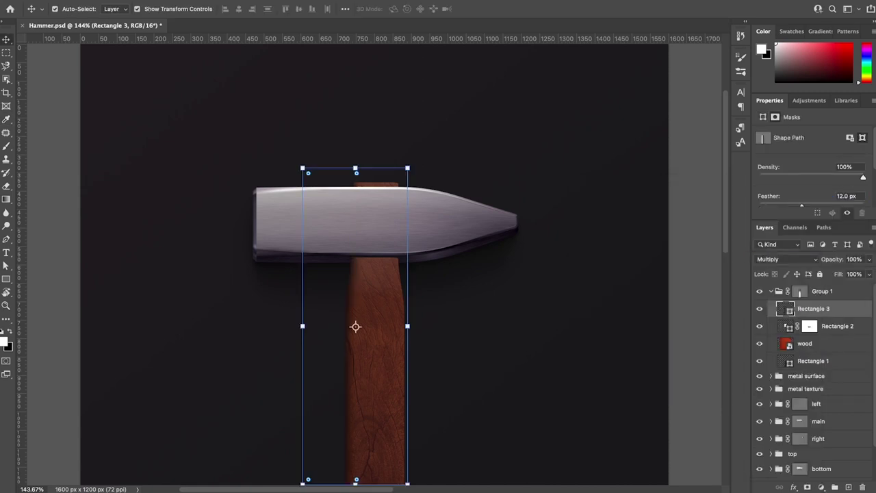
key(a)
key(ctrl+j)
Step: Duplicate Rectangle 1 to the top of Group 1 with an Overlay-blended Gradient Overlay
click(813, 377)
key(ctrl+j)
key(ctrl+shift+])
double_click(842, 309)
click(510, 185)
click(678, 69)
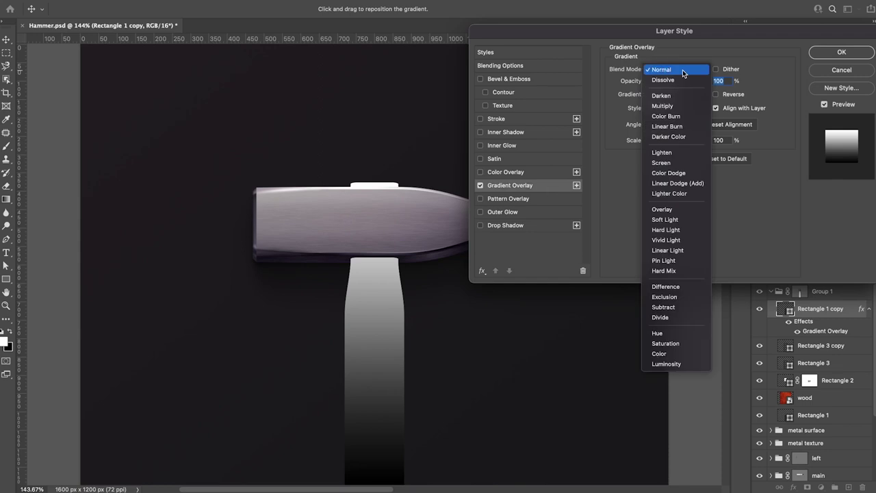
click(662, 209)
Step: Add a second gradient overlay with extra stops, a dark right end and white left stop
click(577, 185)
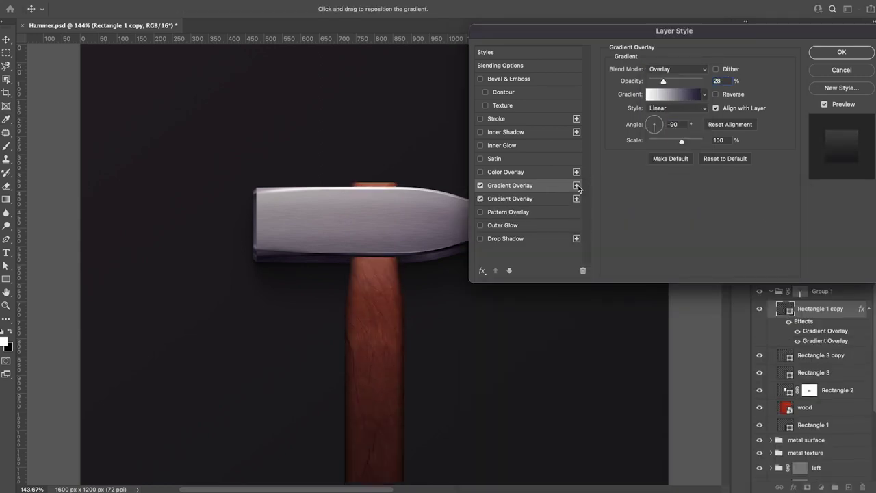
click(674, 94)
click(597, 412)
click(749, 412)
double_click(864, 412)
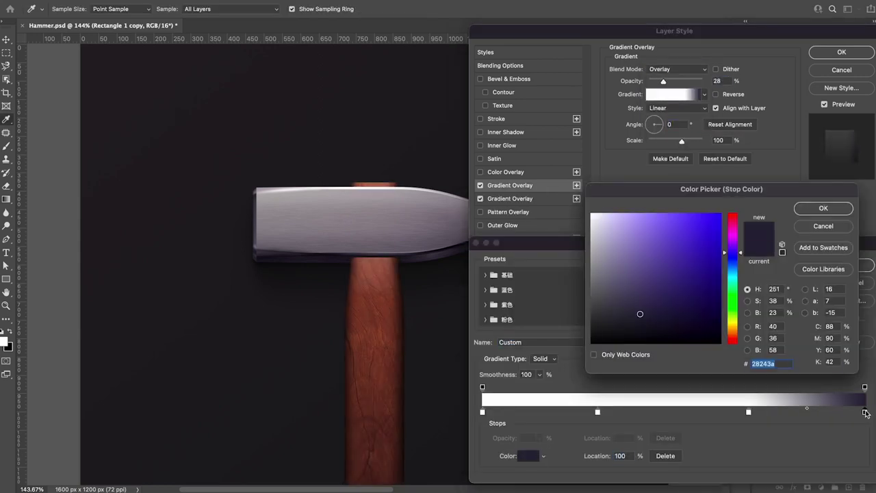
key(Return)
double_click(482, 413)
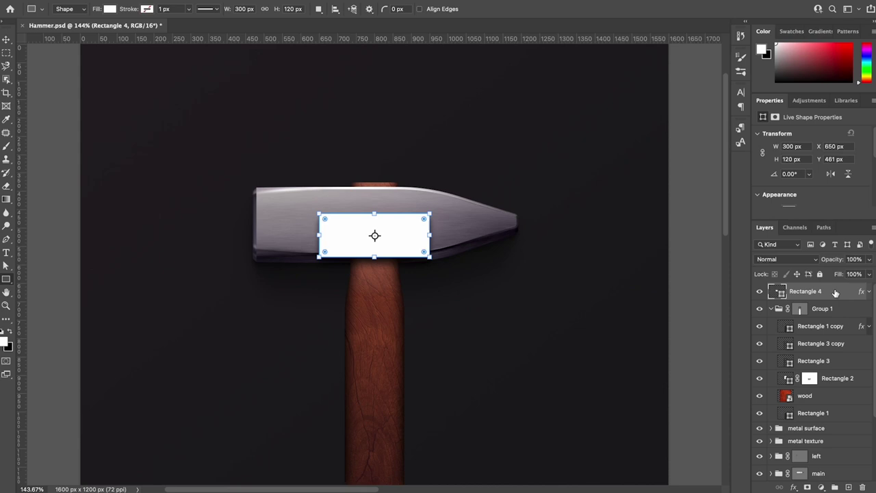
Step: Keep the handle shapes combined and apply two 30%, 40 px drop shadows
click(364, 9)
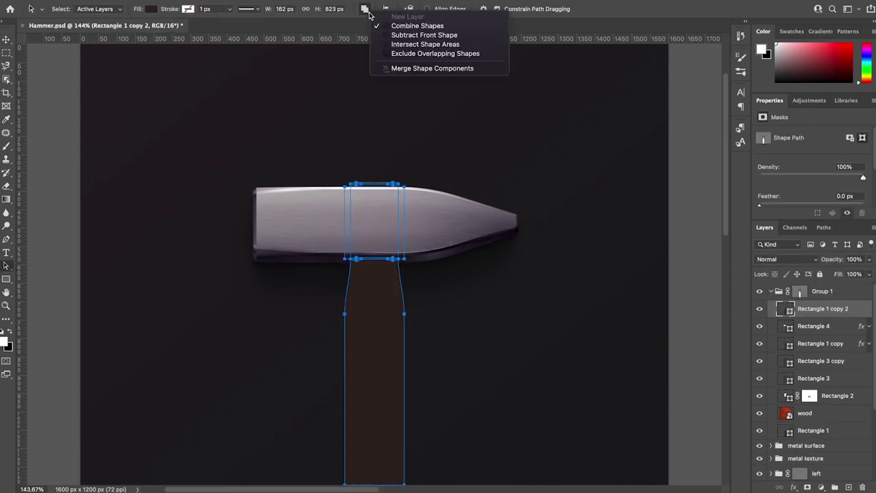
click(677, 71)
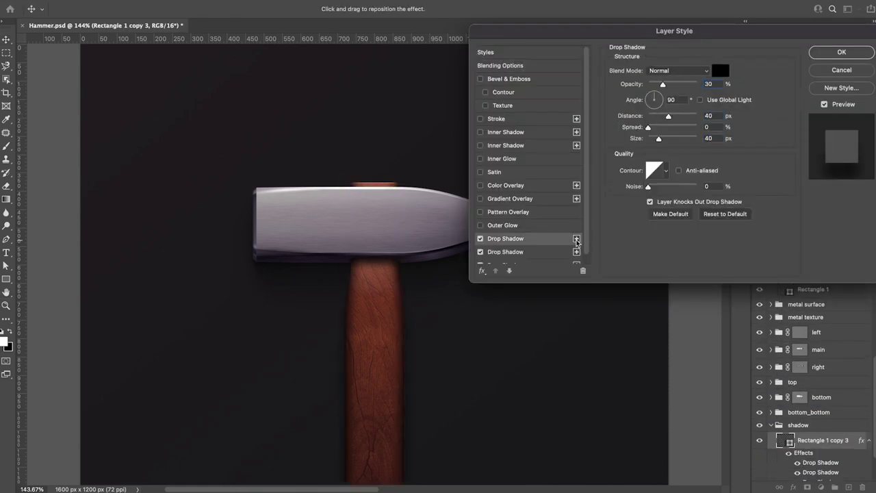
key(Return)
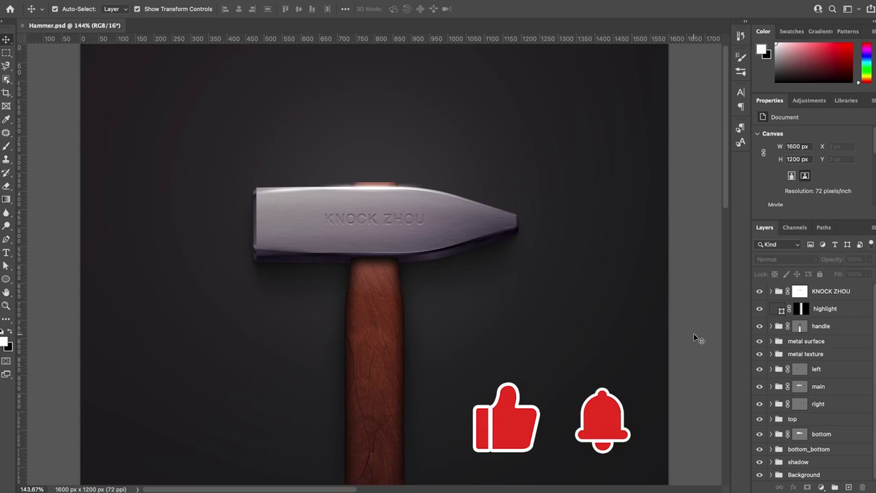
Step: Expand the handle, metal surface and metal texture groups in the Layers panel
click(771, 326)
click(771, 388)
scroll(773, 384, down, 2)
click(771, 367)
scroll(772, 373, down, 3)
scroll(773, 376, down, 3)
scroll(772, 380, down, 3)
scroll(772, 386, down, 3)
Step: Expand the right, top, bottom, bottom_bottom, shadow and Background groups, then scroll back up
click(771, 403)
click(771, 433)
scroll(772, 438, down, 2)
click(771, 381)
click(771, 413)
click(771, 461)
scroll(771, 466, down, 1)
click(771, 476)
scroll(770, 477, down, 2)
scroll(771, 477, up, 3)
scroll(770, 477, up, 5)
scroll(771, 477, up, 5)
scroll(771, 477, up, 5)
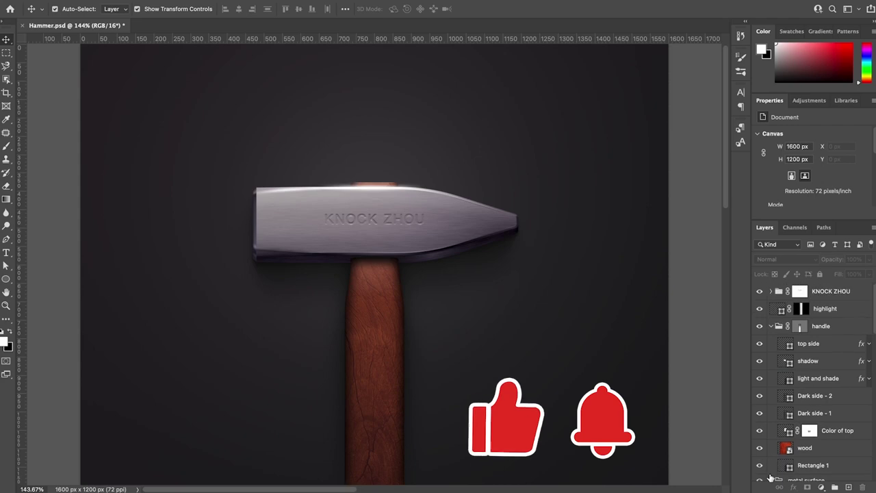